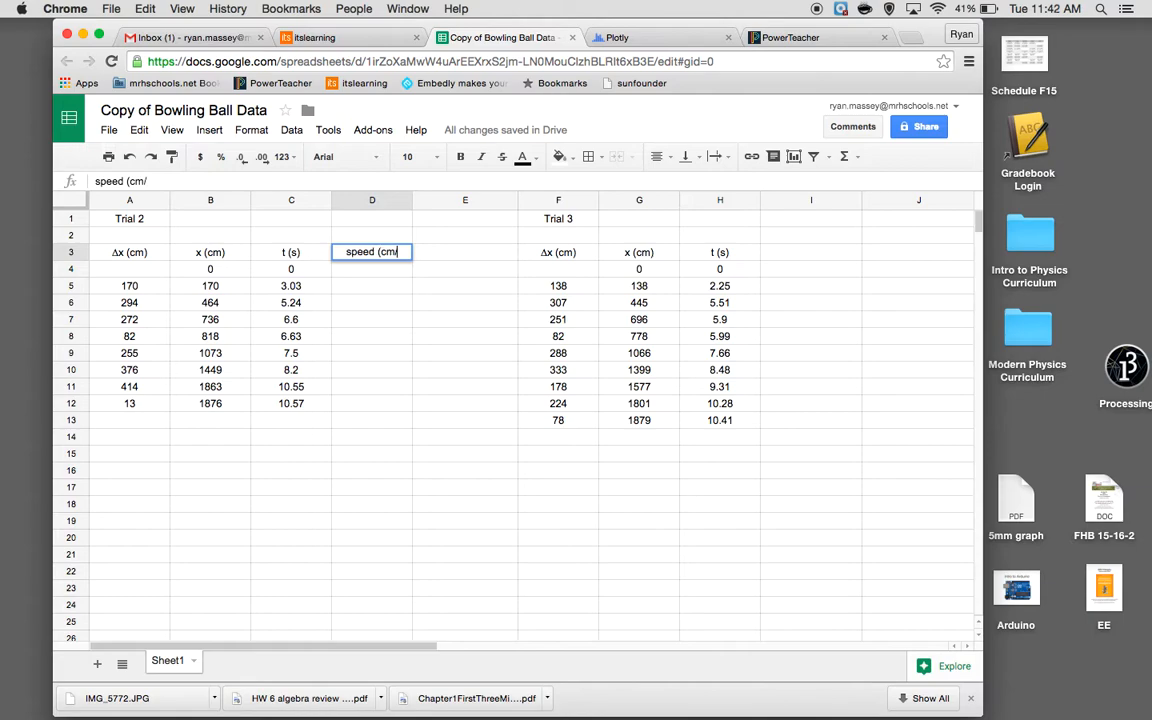
Complete the header "speed (cm/s)" in cell D3 of the Trial 2 table
key(Return)
key(Return)
key(Return)
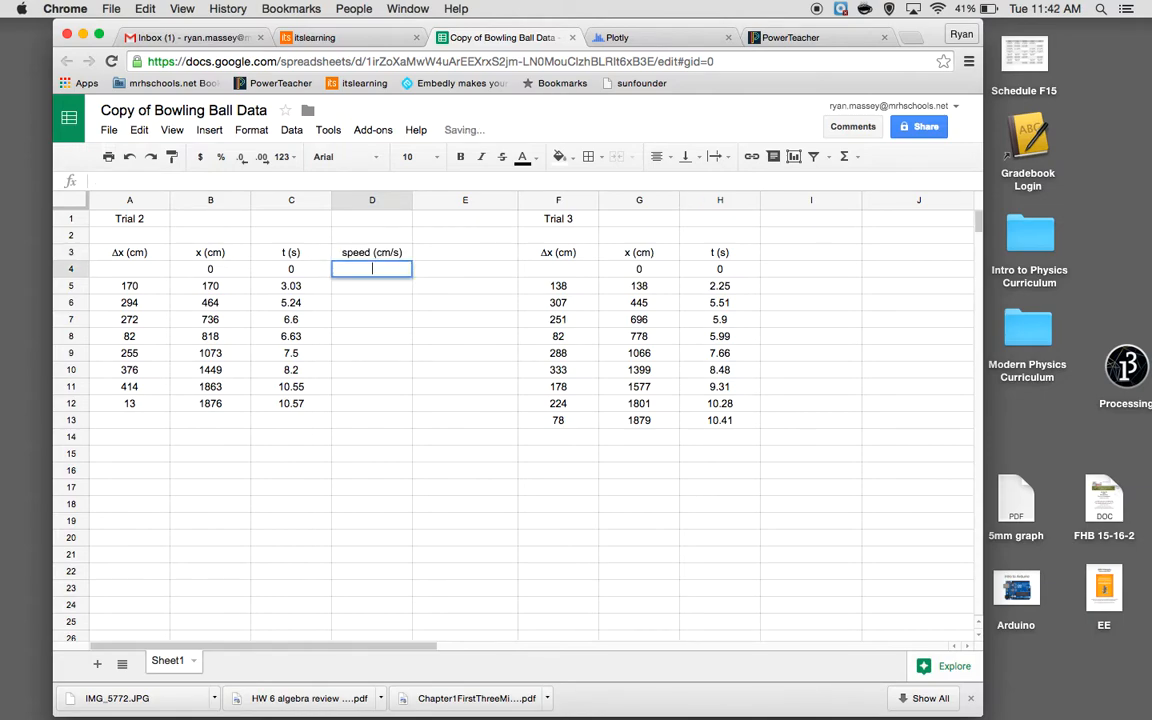
Calculate the Trial 2 speed in D5 with the formula =A5/(C5-C4) and fill it down to D12
text(=)
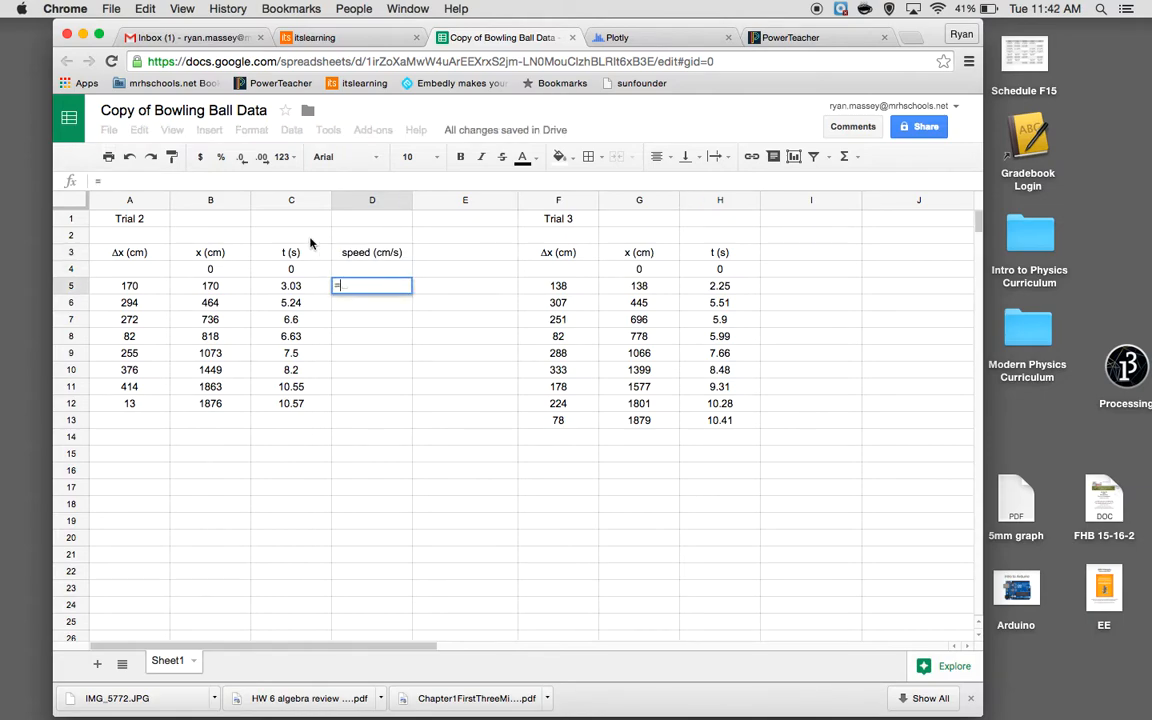
click(156, 288)
text(/)
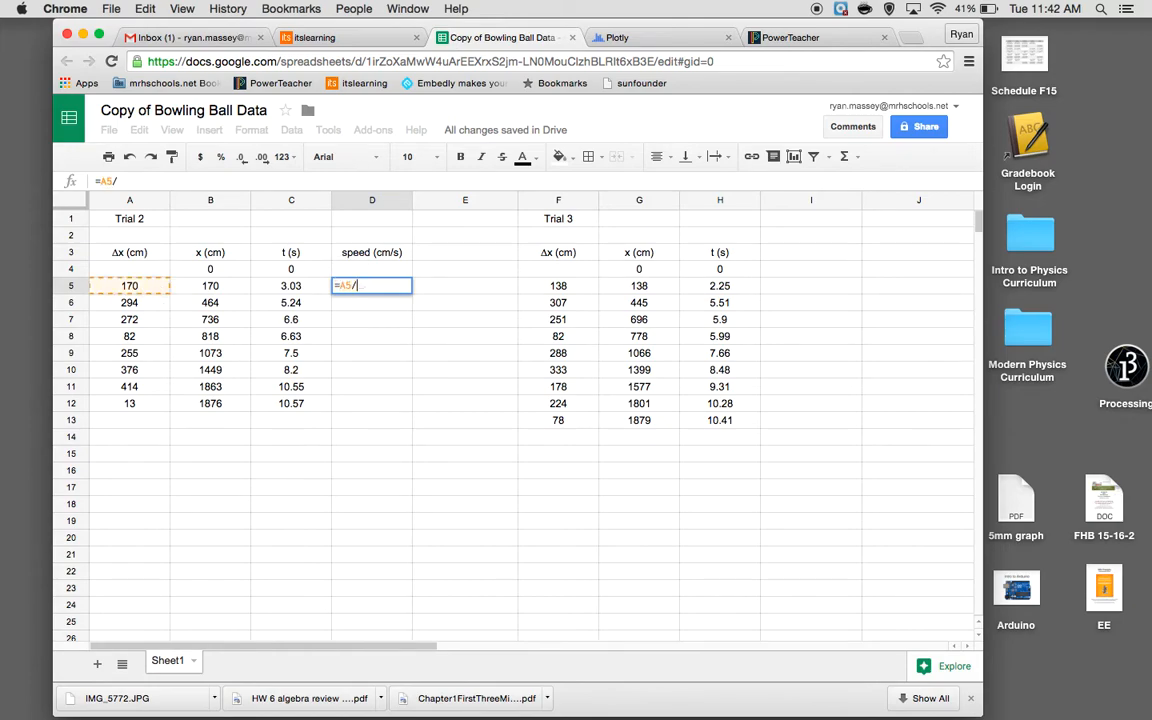
text(()
click(285, 284)
text(-)
click(287, 270)
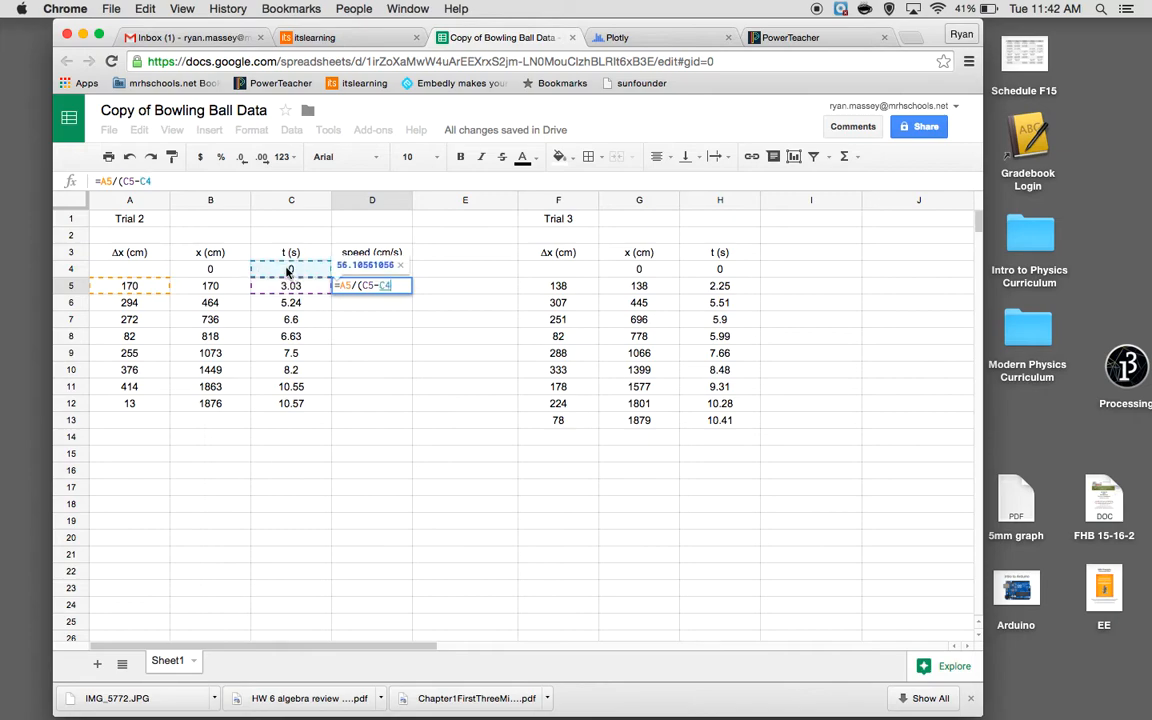
text())
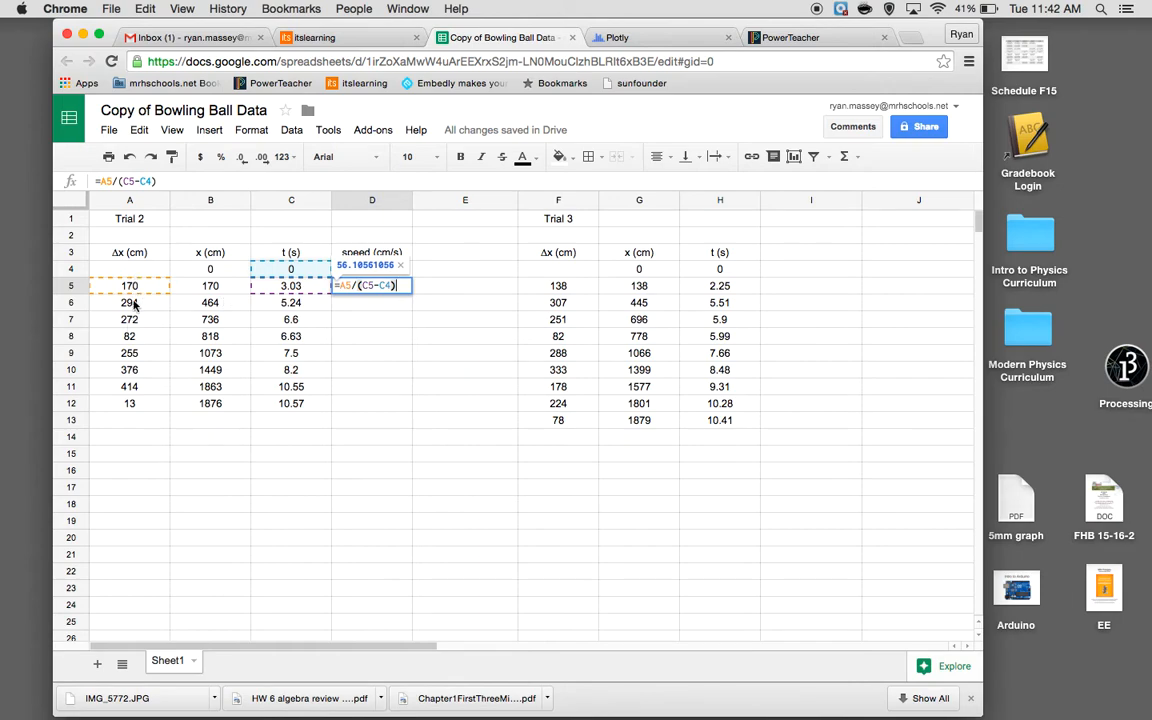
key(Return)
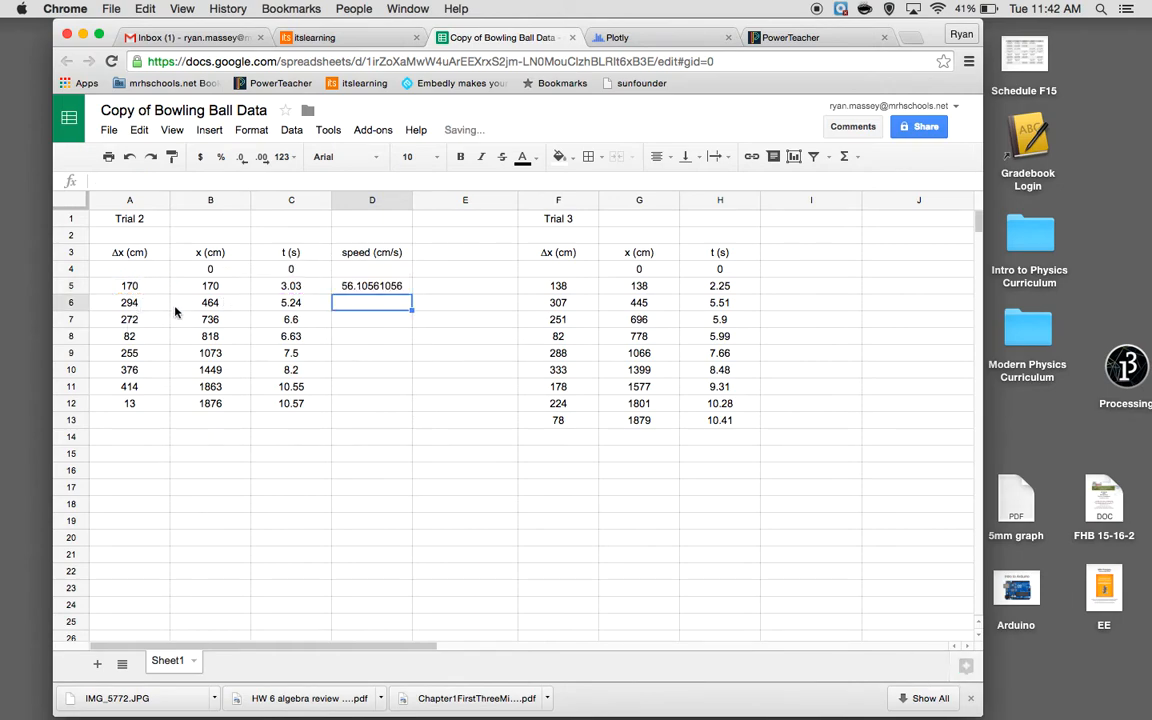
click(396, 286)
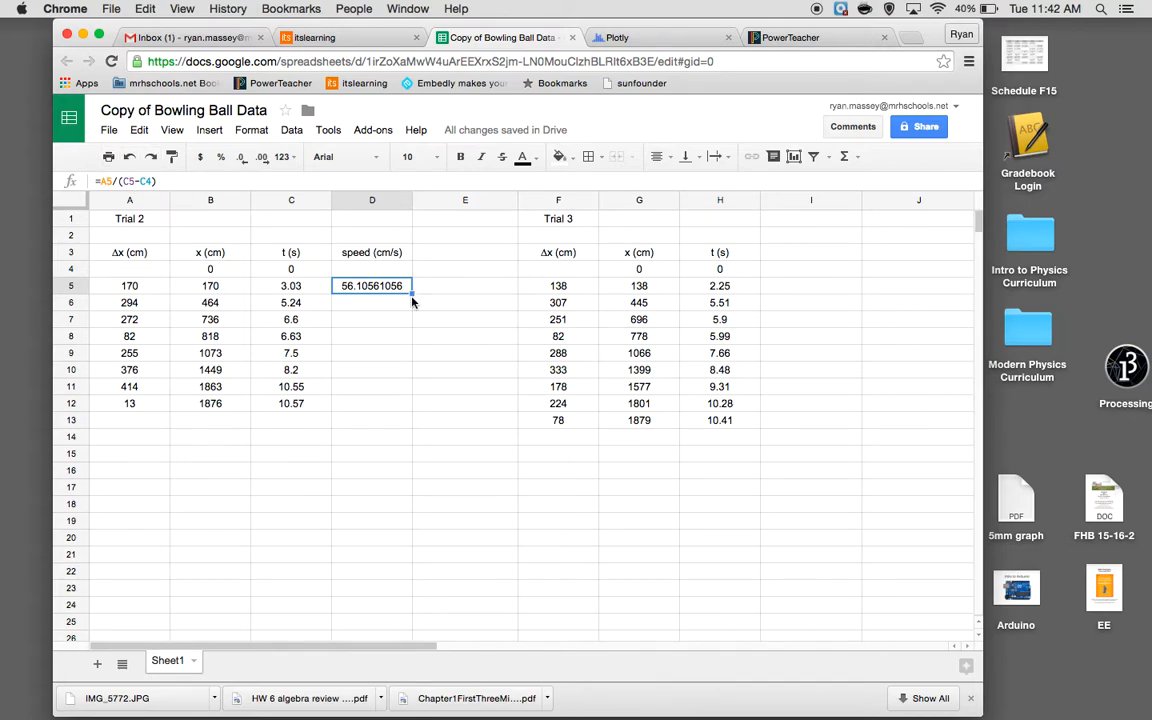
drag(411, 293, 398, 410)
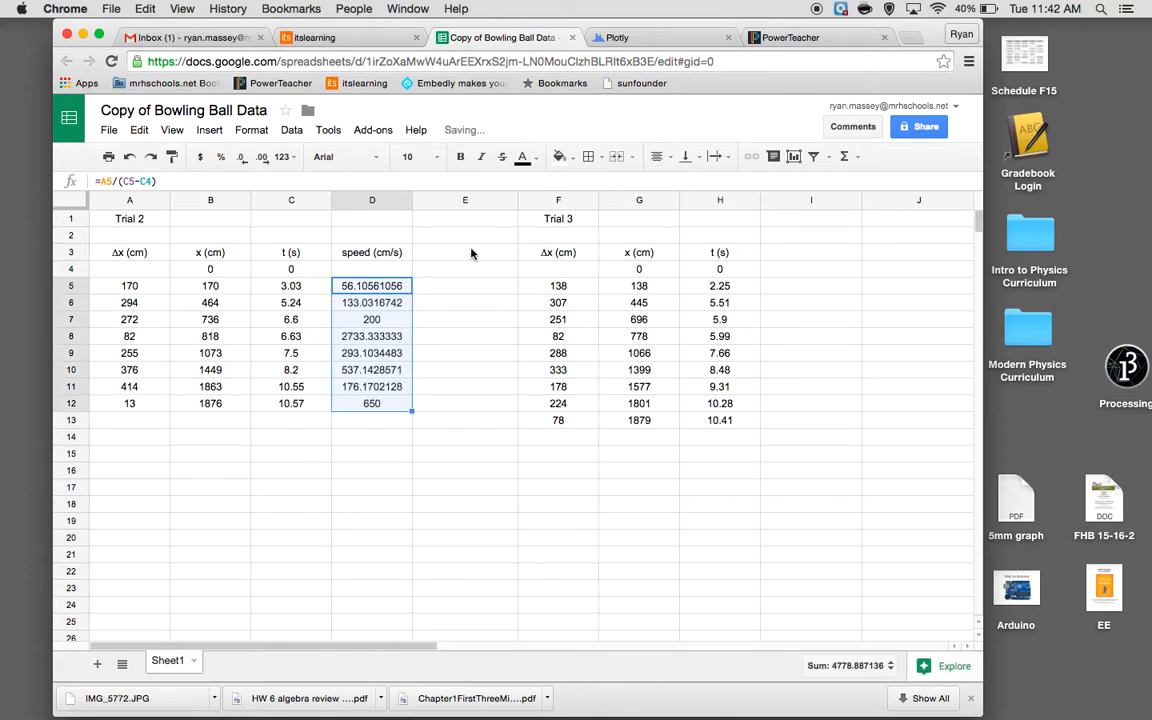
Add the header "acceleration (cm/s^2)" in cell E3
click(471, 253)
text(acceleration (cm/s^2))
key(Return)
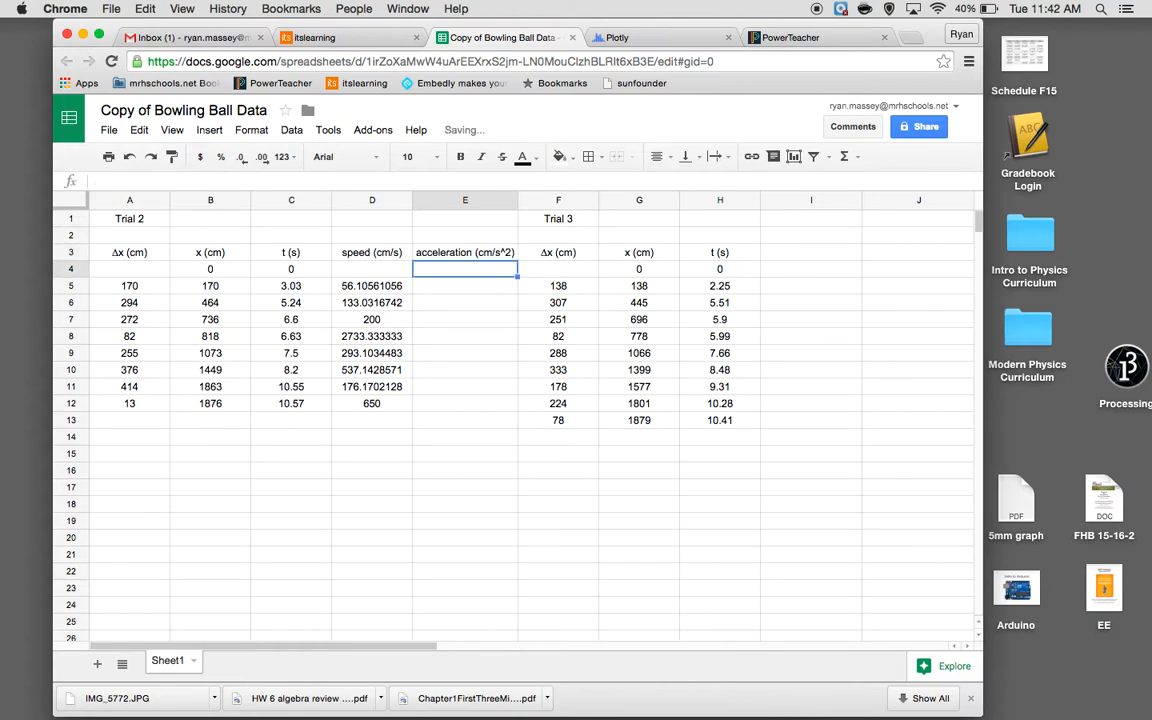
Calculate the first Trial 2 acceleration in cell E6 with the formula =(D6-D5)/(C6-C5)
click(450, 290)
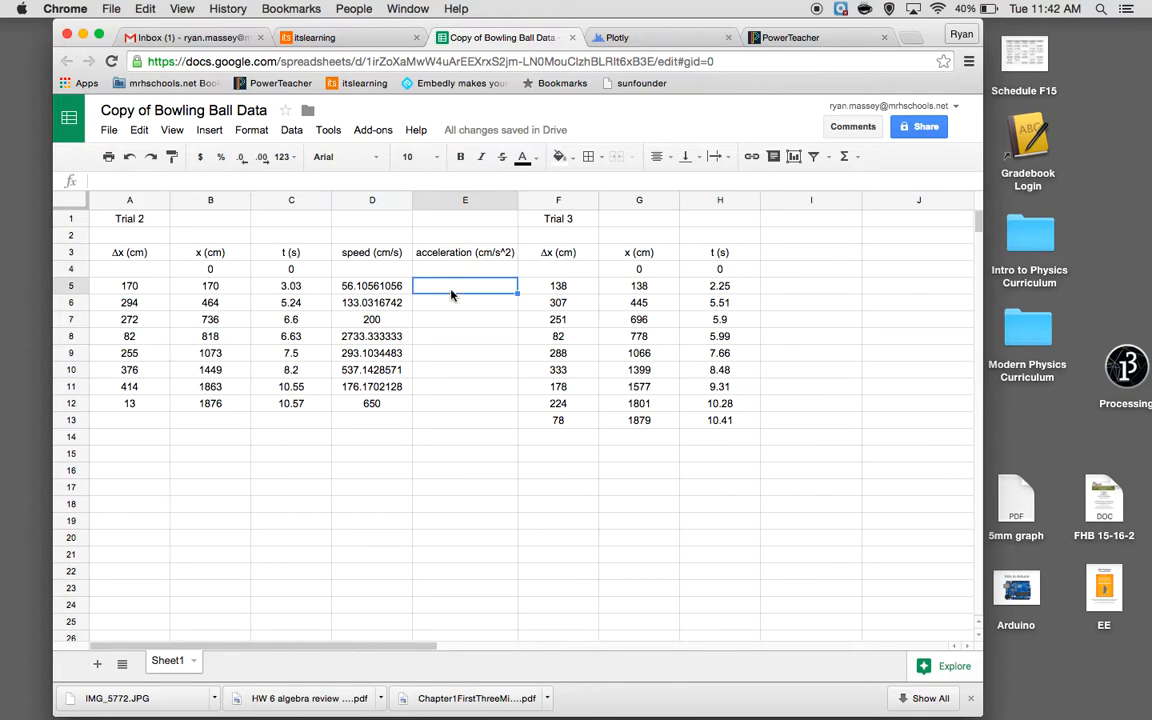
click(440, 304)
text(=)
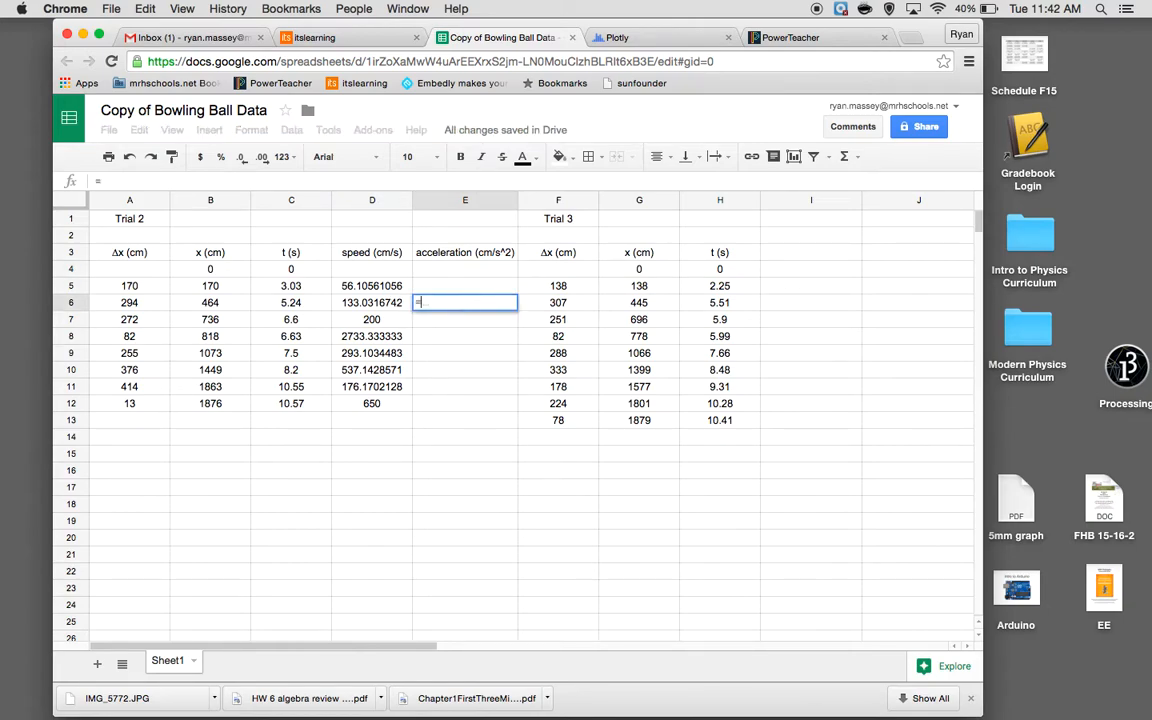
text(()
click(396, 306)
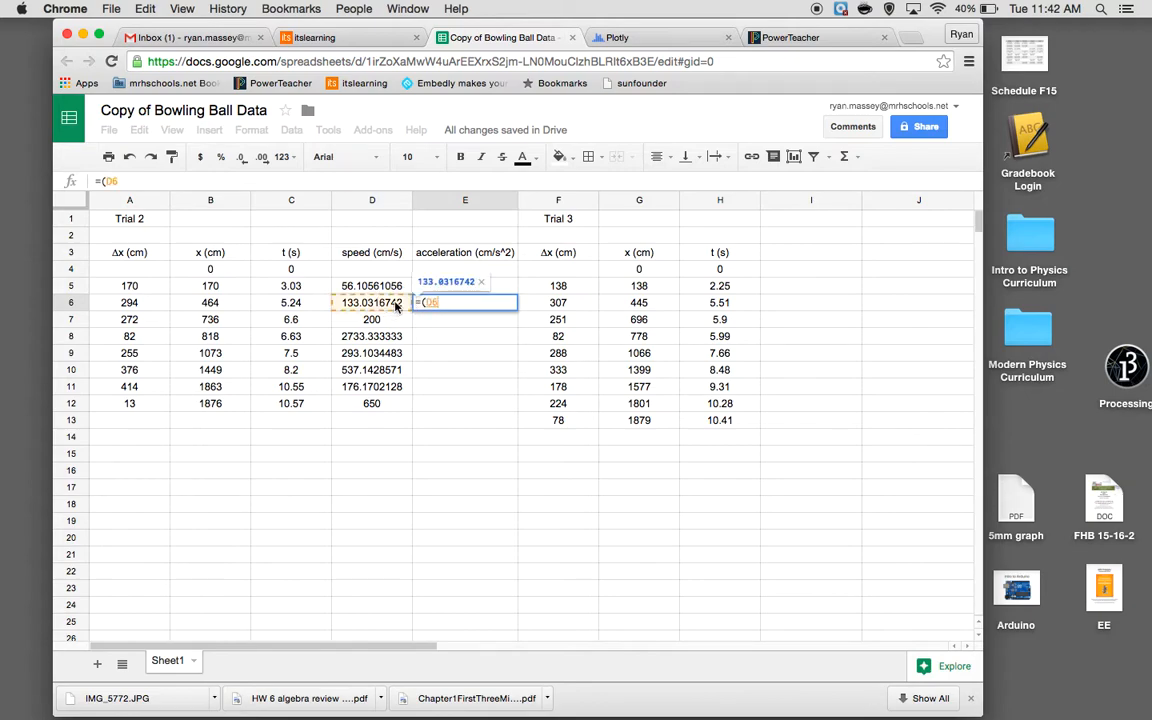
text(-)
click(393, 288)
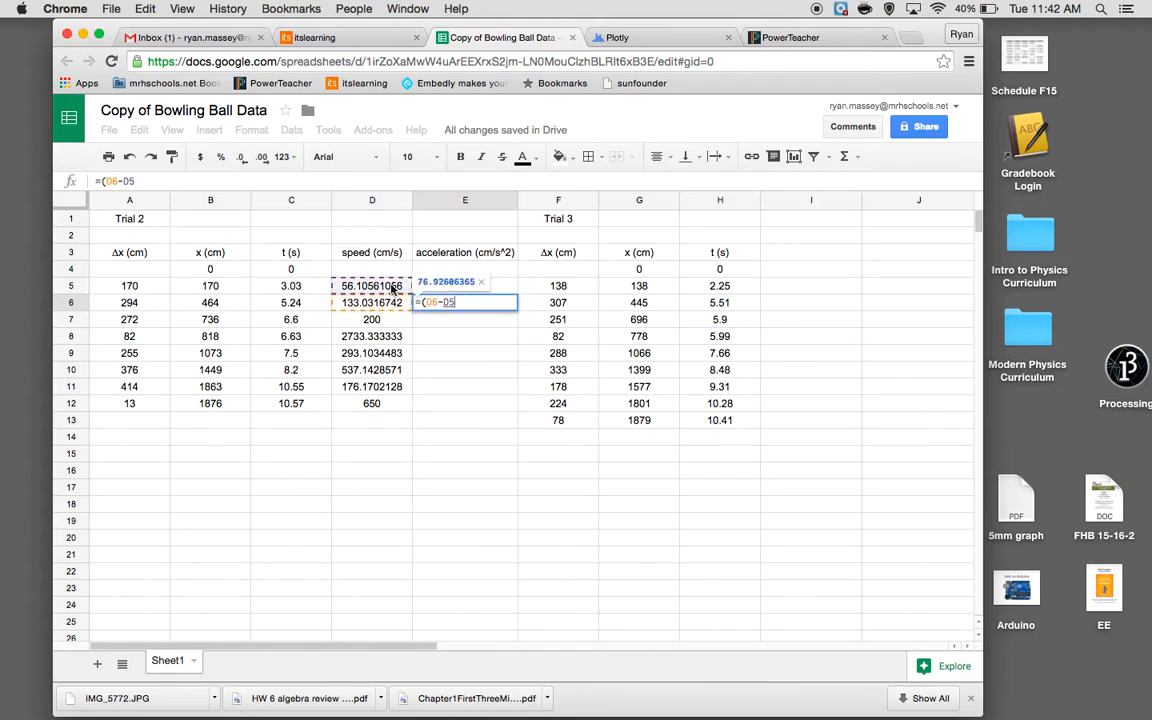
text()/()
click(291, 302)
text(-)
click(310, 287)
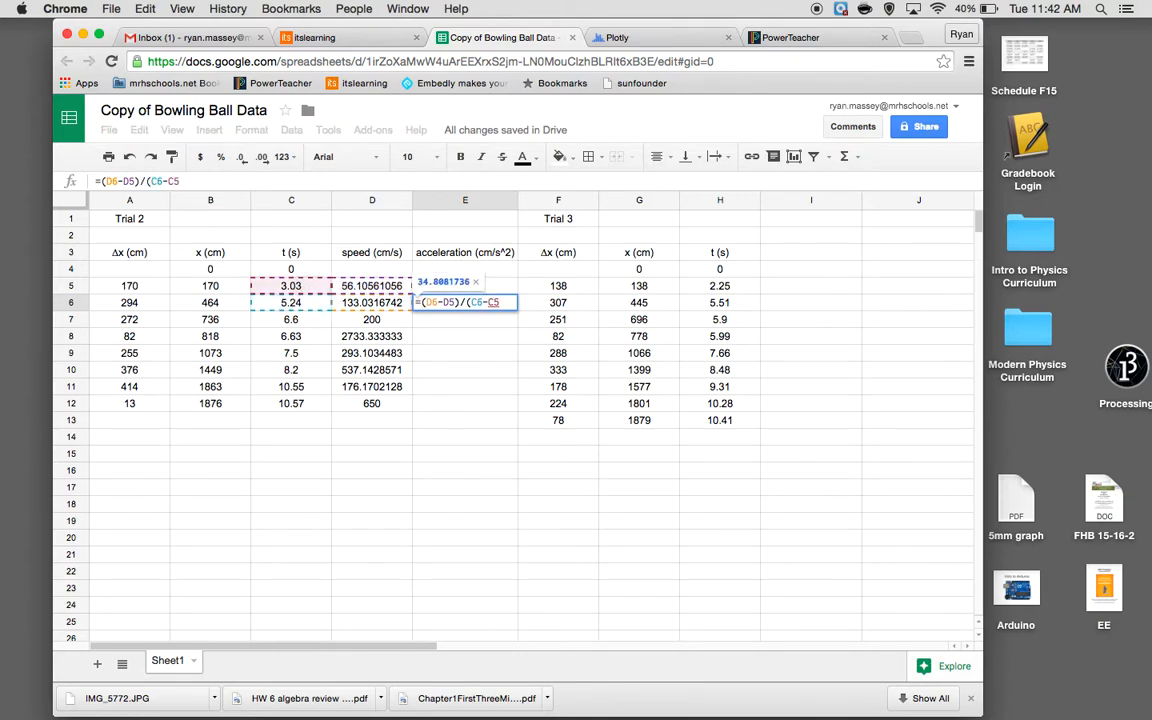
key(Return)
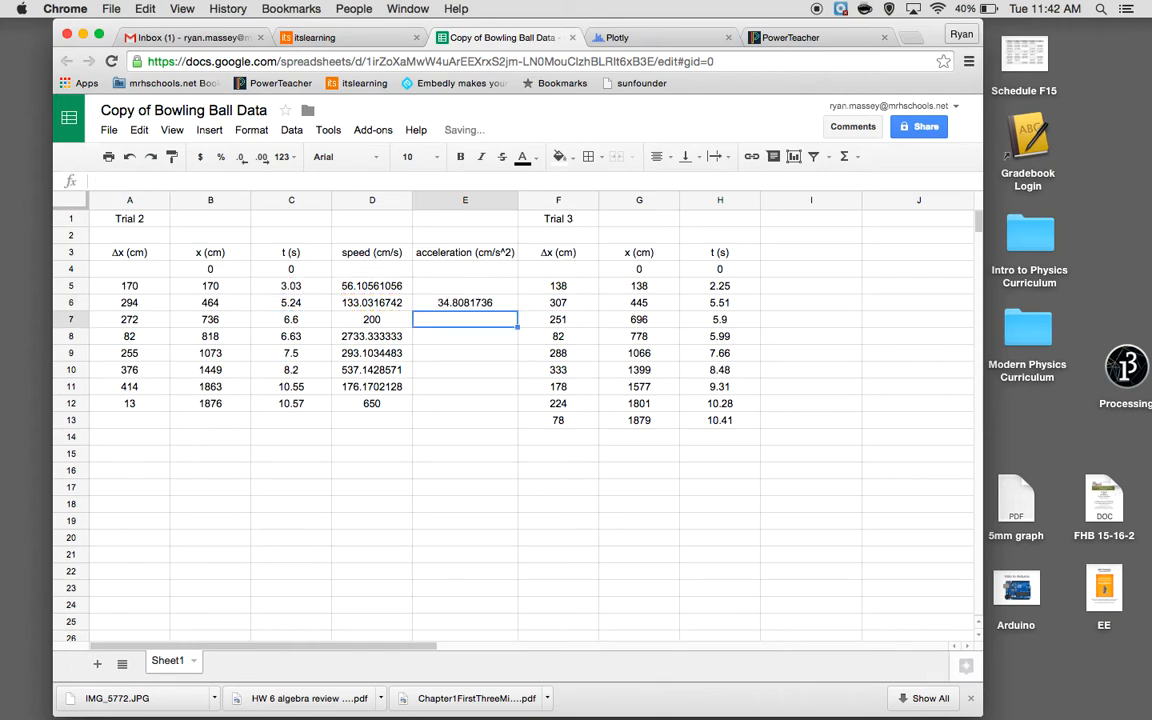
Fill the acceleration formula from E6 down to E12 and check the formulas in E12 and E8
click(495, 302)
drag(517, 311, 510, 404)
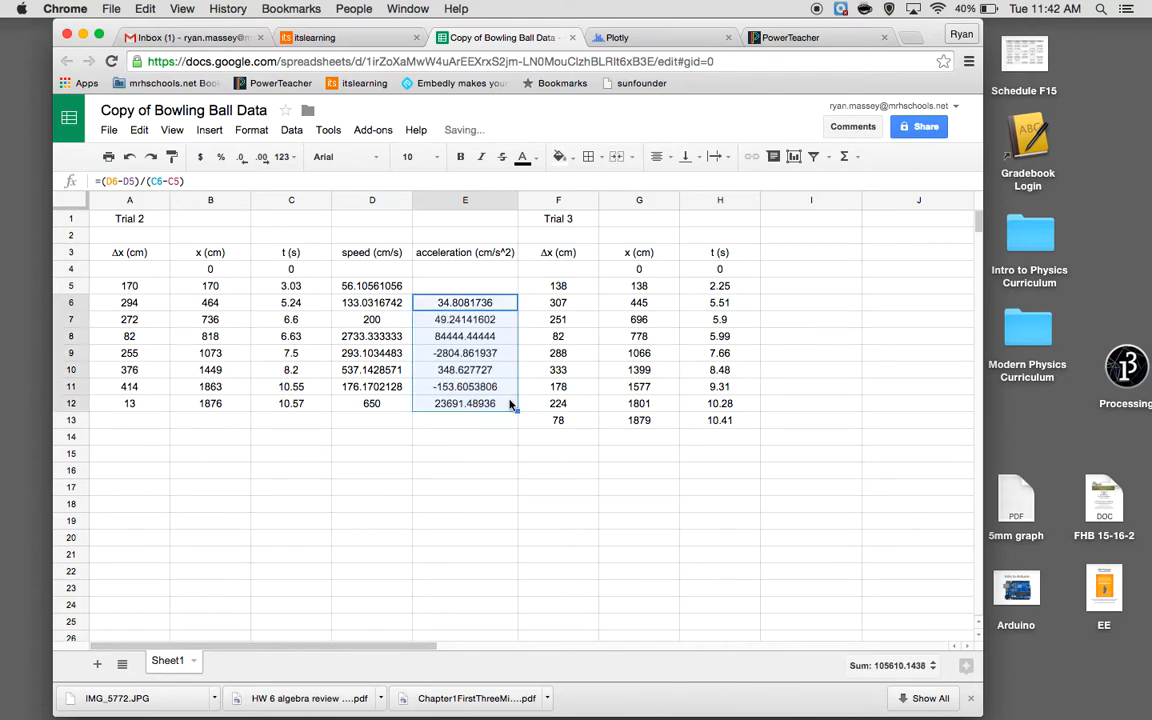
click(480, 466)
click(446, 404)
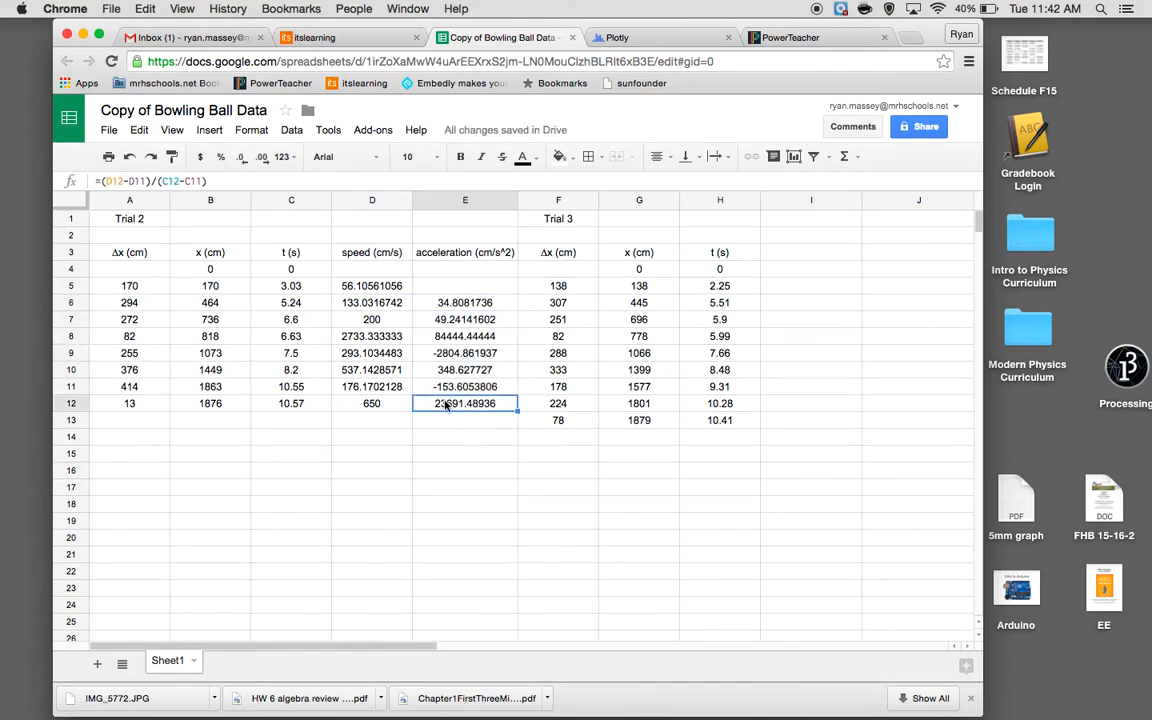
click(460, 338)
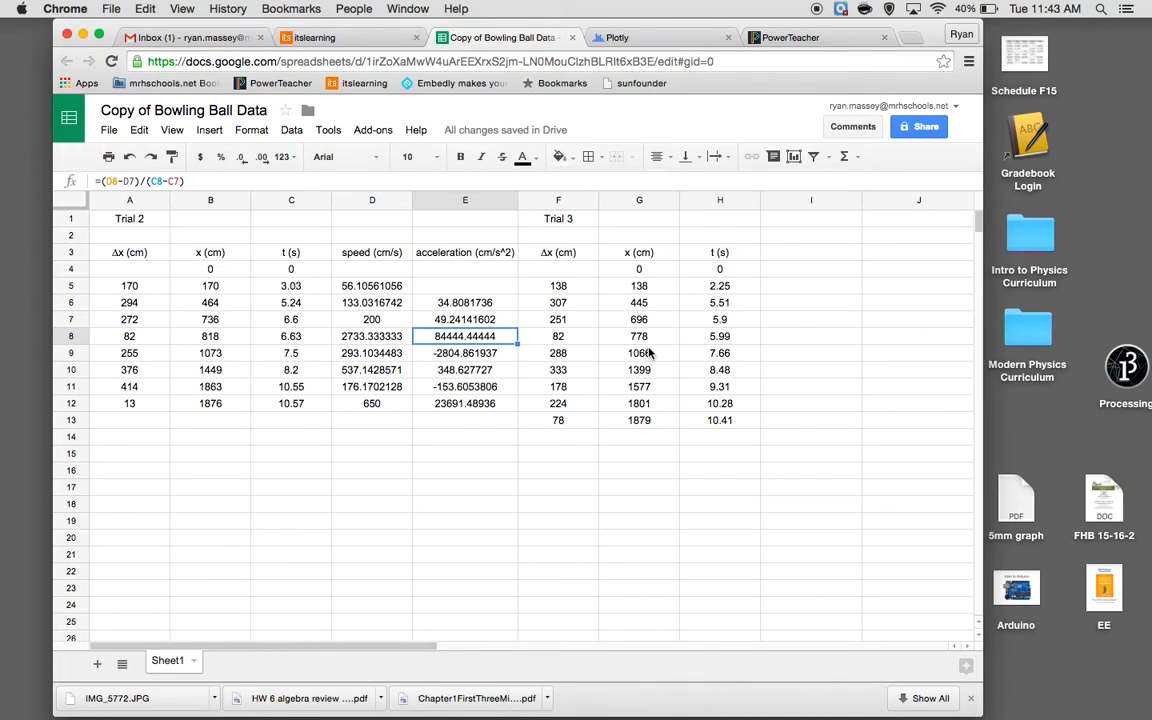
Switch to Plotly and import the Google Drive spreadsheet "Copy of Bowling Ball Data"
click(633, 39)
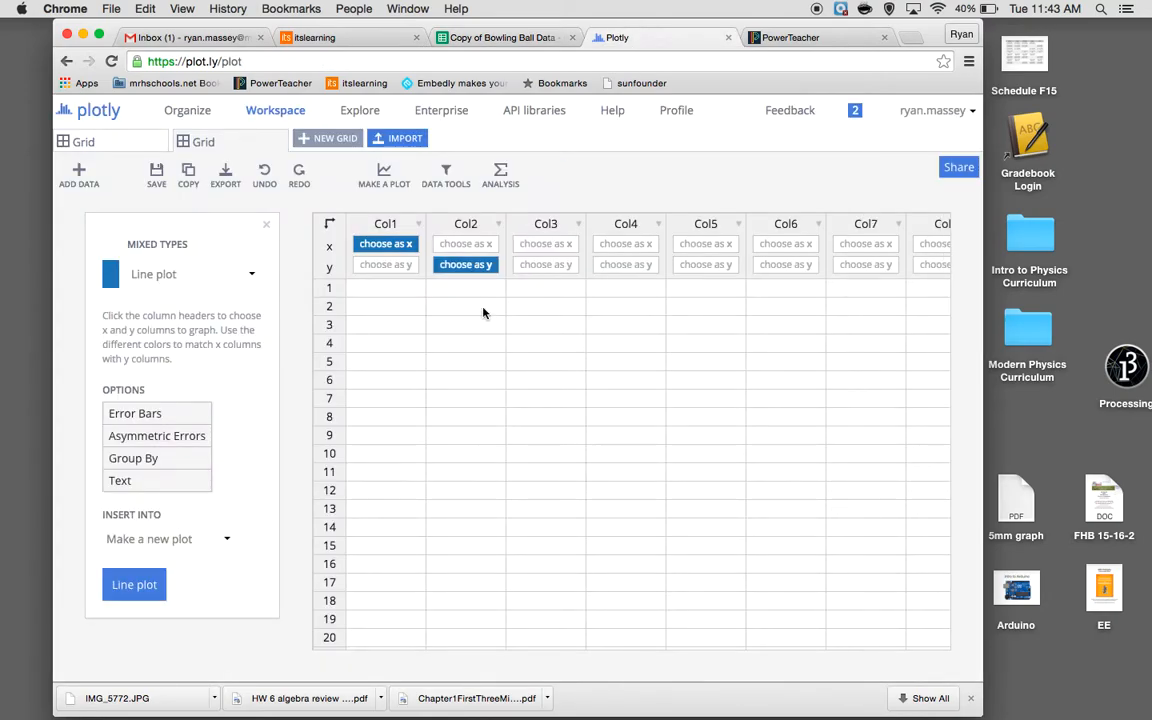
click(398, 138)
click(405, 228)
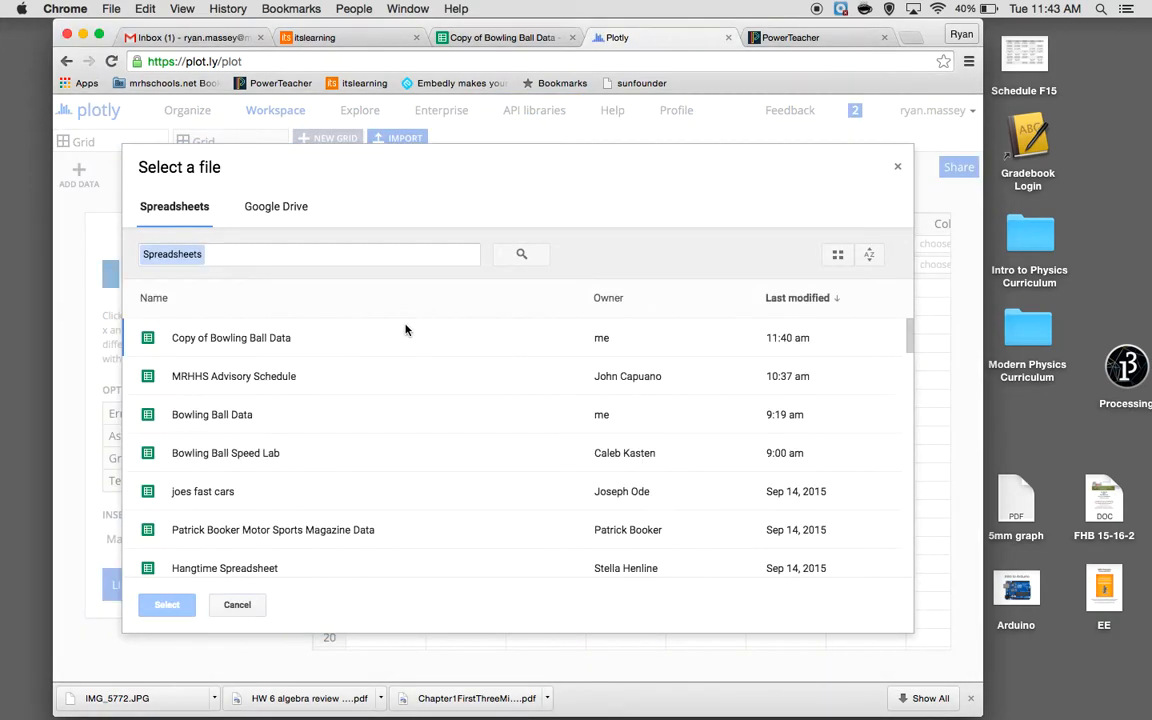
click(283, 337)
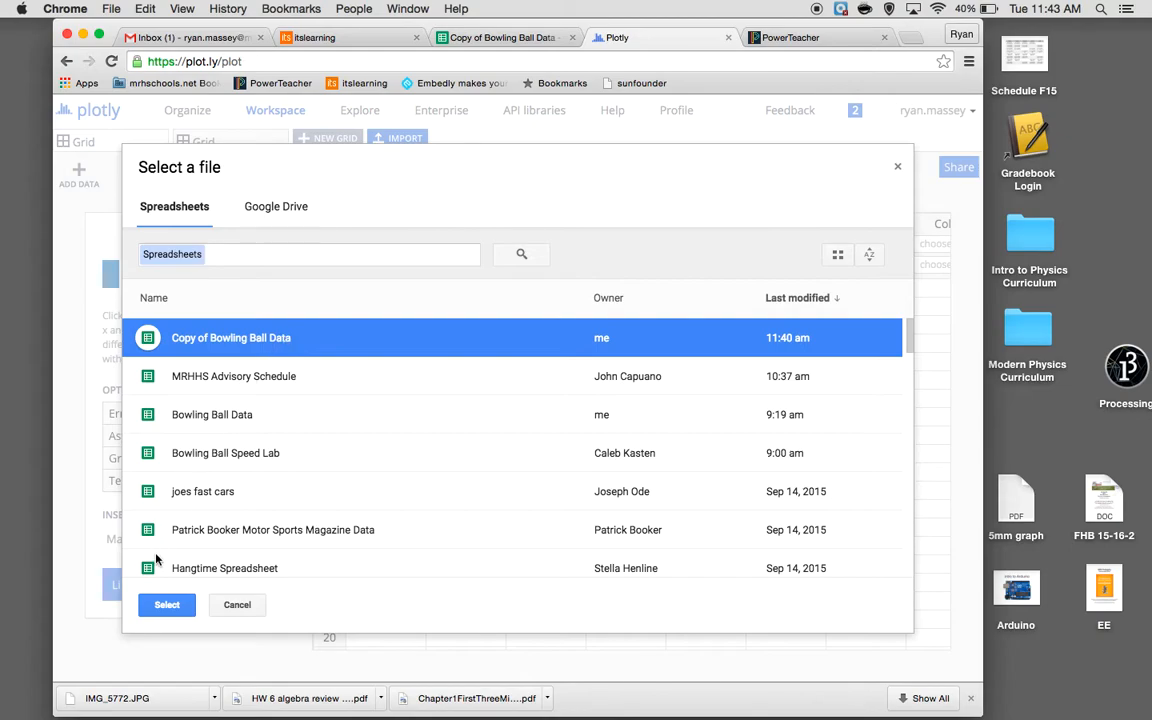
click(166, 606)
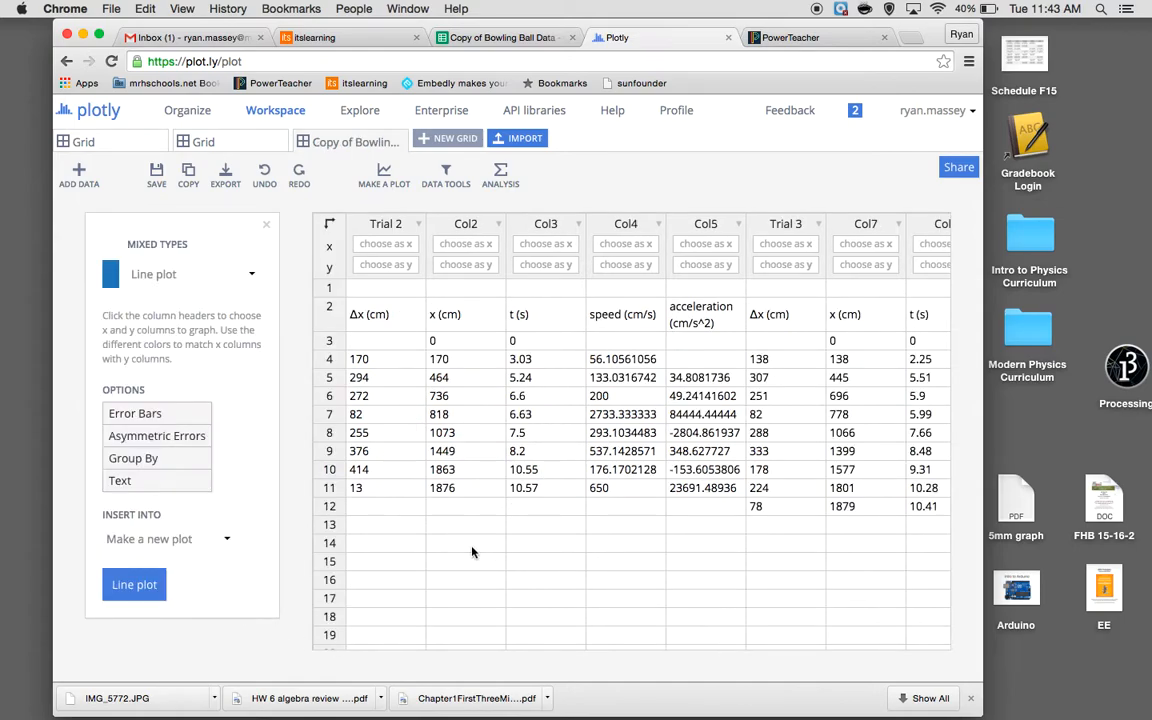
scroll(472, 552, right, 3)
scroll(469, 552, left, 3)
click(545, 244)
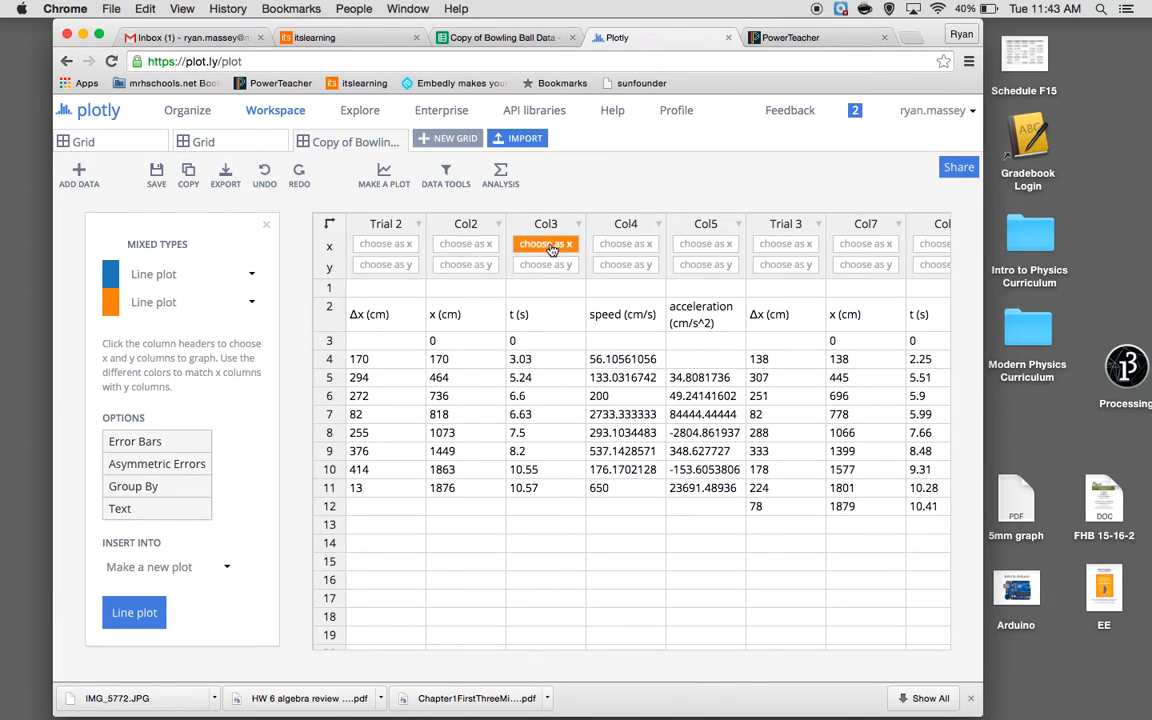
click(477, 266)
click(476, 267)
click(545, 247)
click(545, 247)
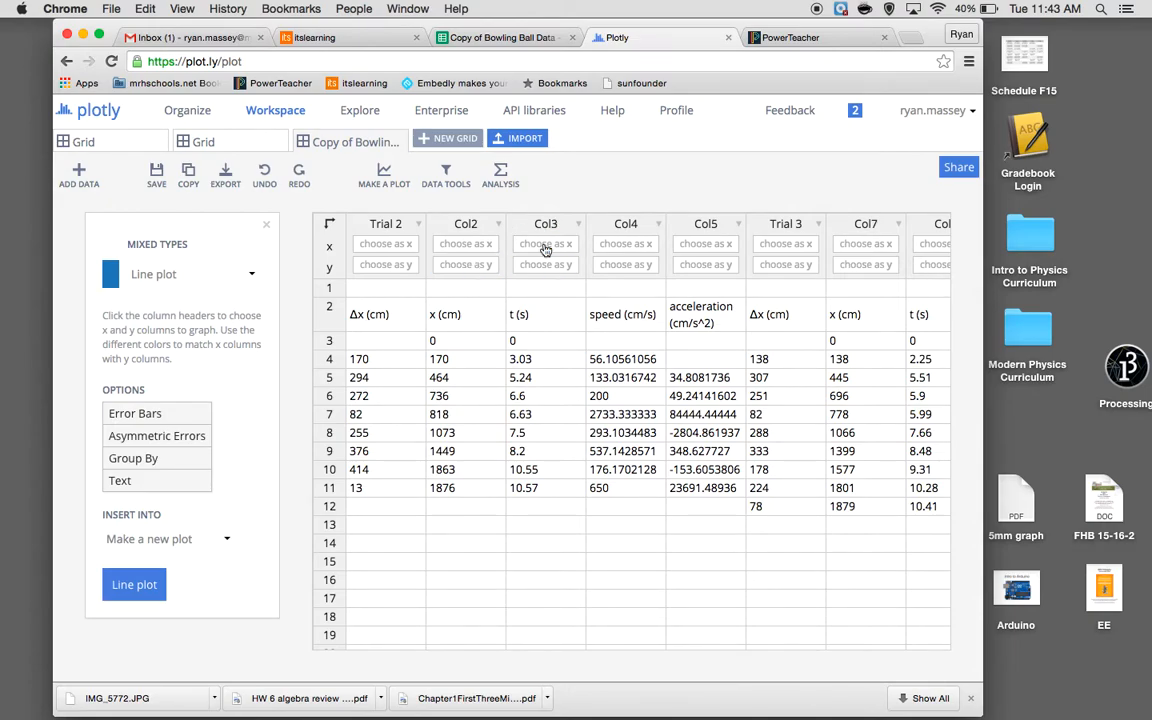
Assign the Trial 2 time column Col3 as x and the position column Col2 as y for the first trace
click(480, 265)
click(540, 246)
click(537, 247)
click(537, 247)
click(537, 247)
click(537, 247)
click(537, 247)
click(537, 247)
click(466, 270)
click(561, 247)
click(561, 247)
click(561, 246)
click(466, 264)
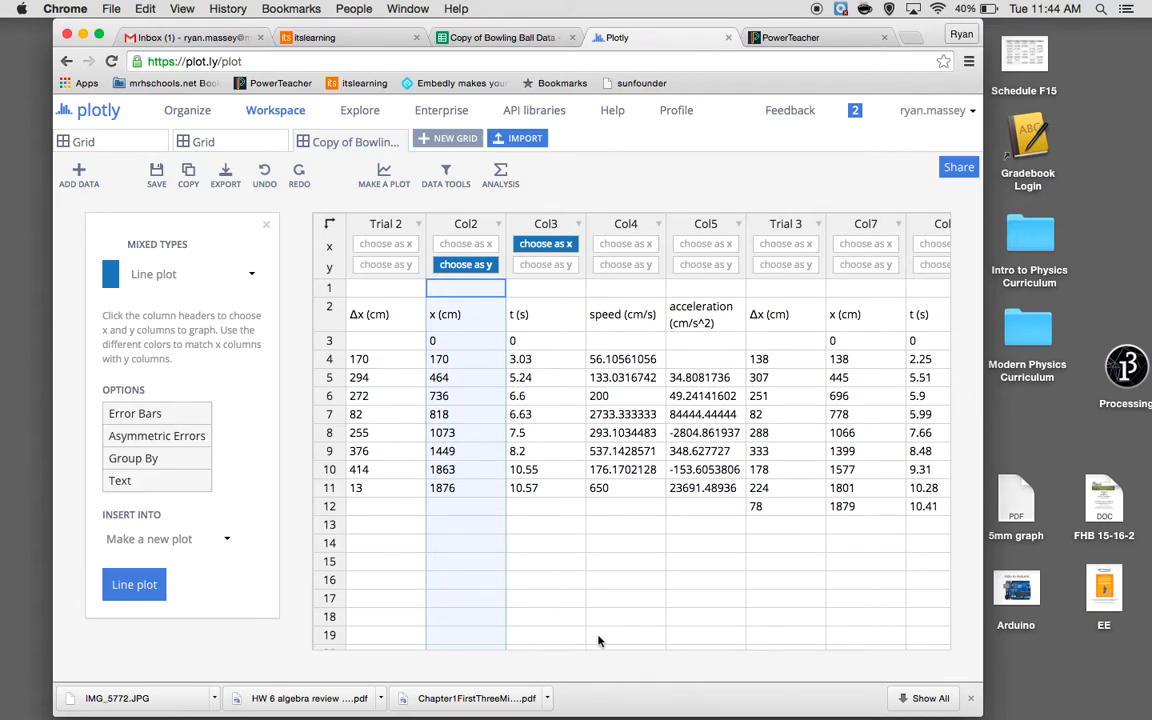
Assign the Trial 3 time column Col8 as x and the position column Col7 as y for the second trace
scroll(598, 641, right, 2)
scroll(598, 641, right, 4)
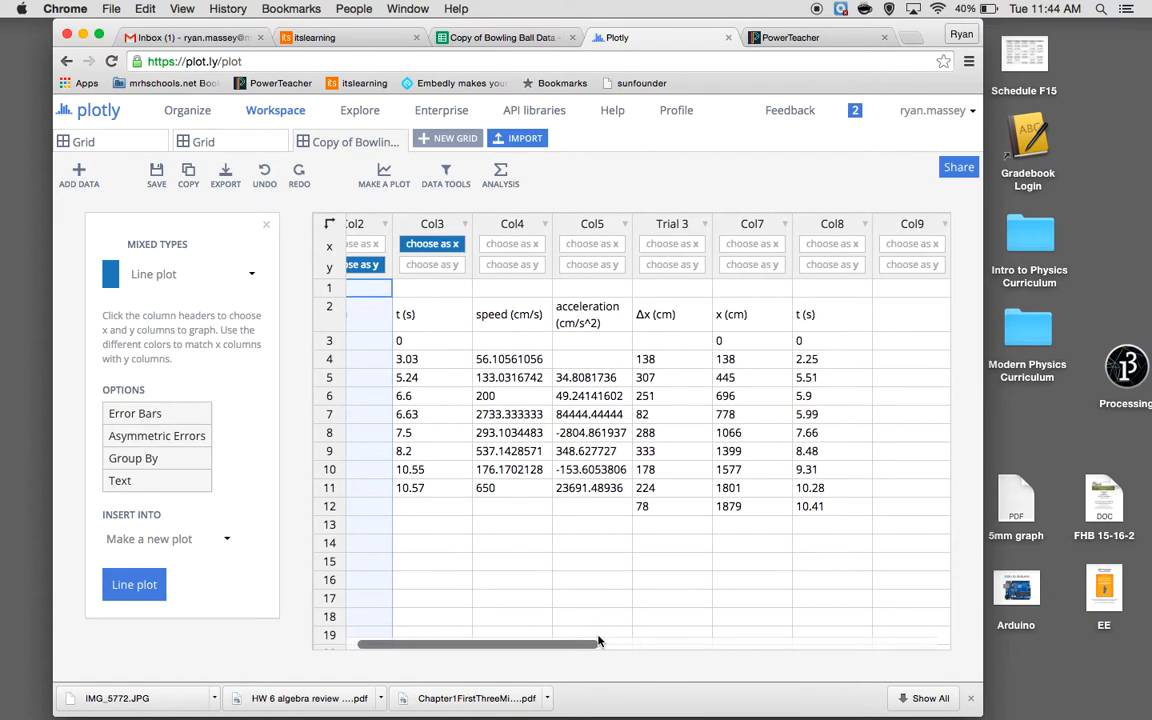
click(831, 247)
click(771, 265)
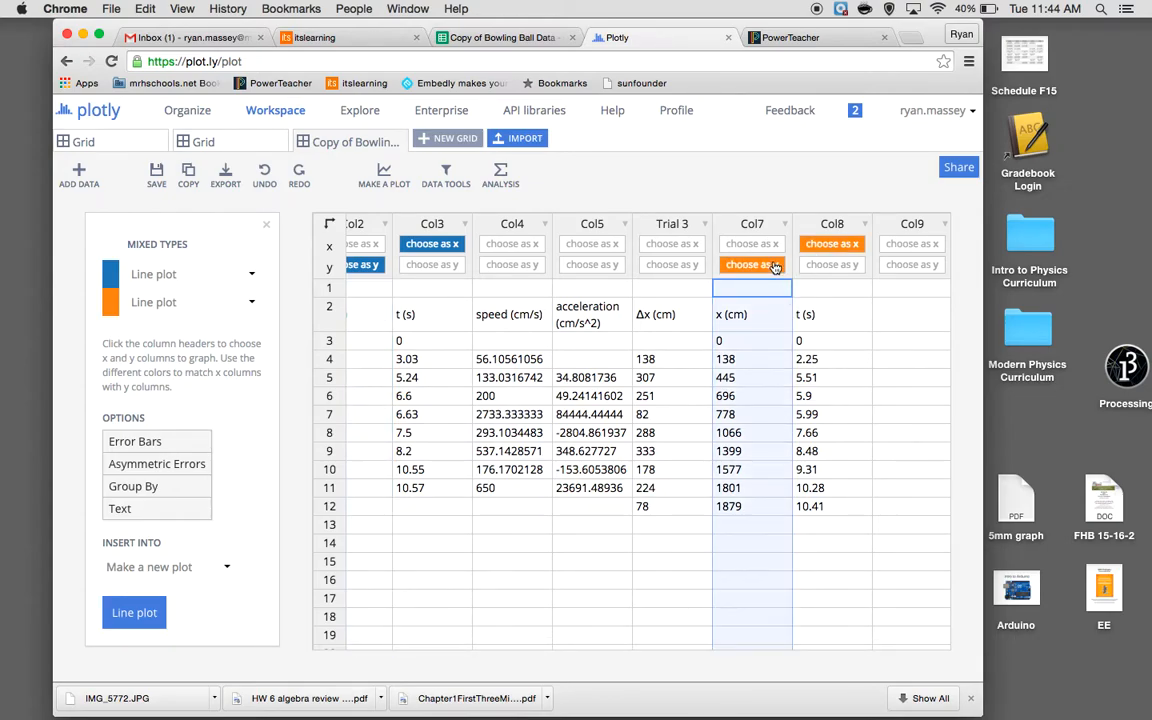
Set both traces to Scatter plot and generate a new plot from them
scroll(416, 297, left, 3)
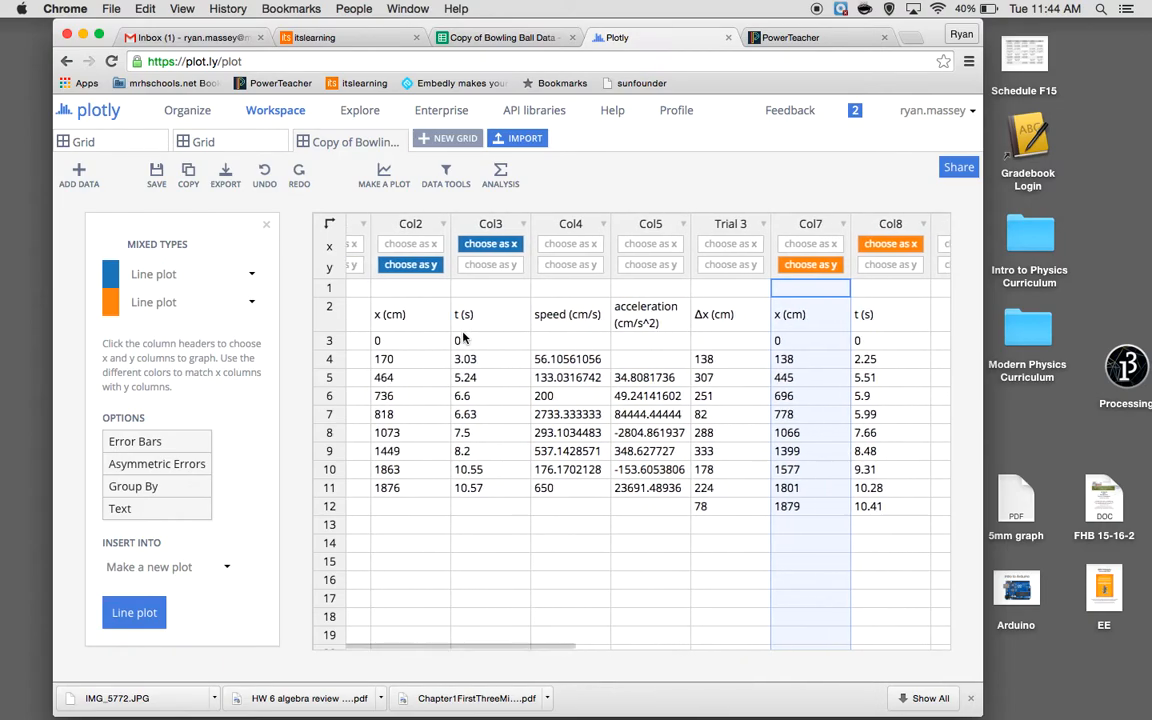
click(251, 274)
click(233, 311)
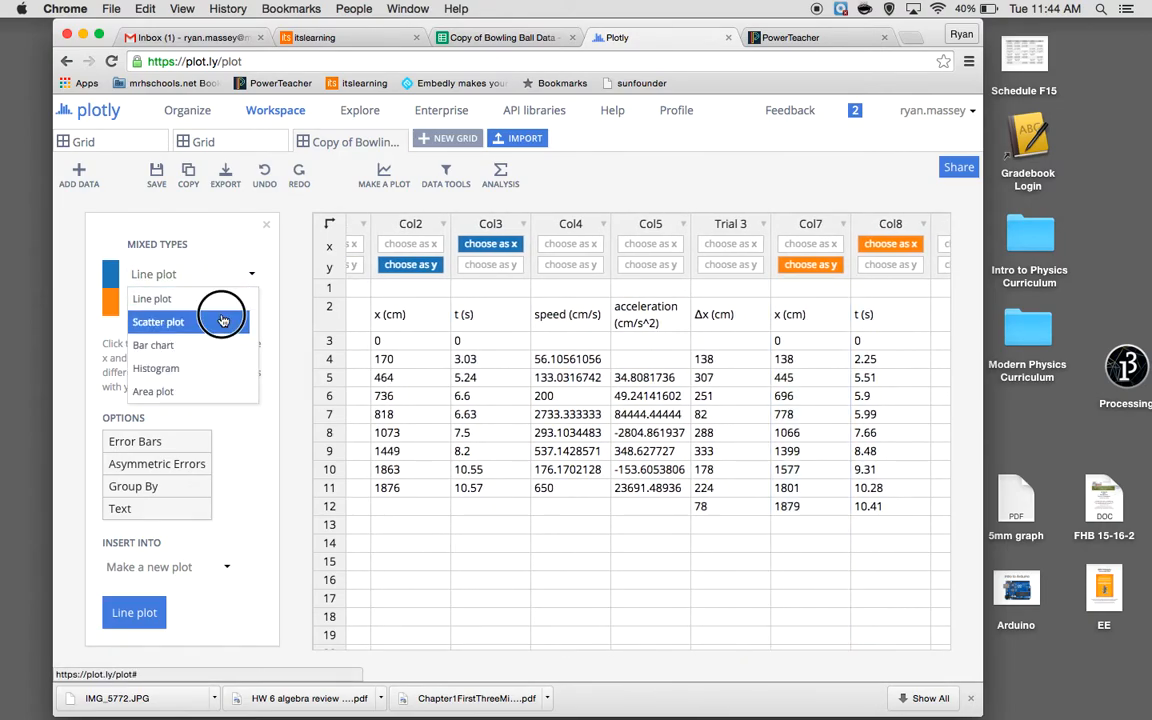
click(250, 303)
click(236, 338)
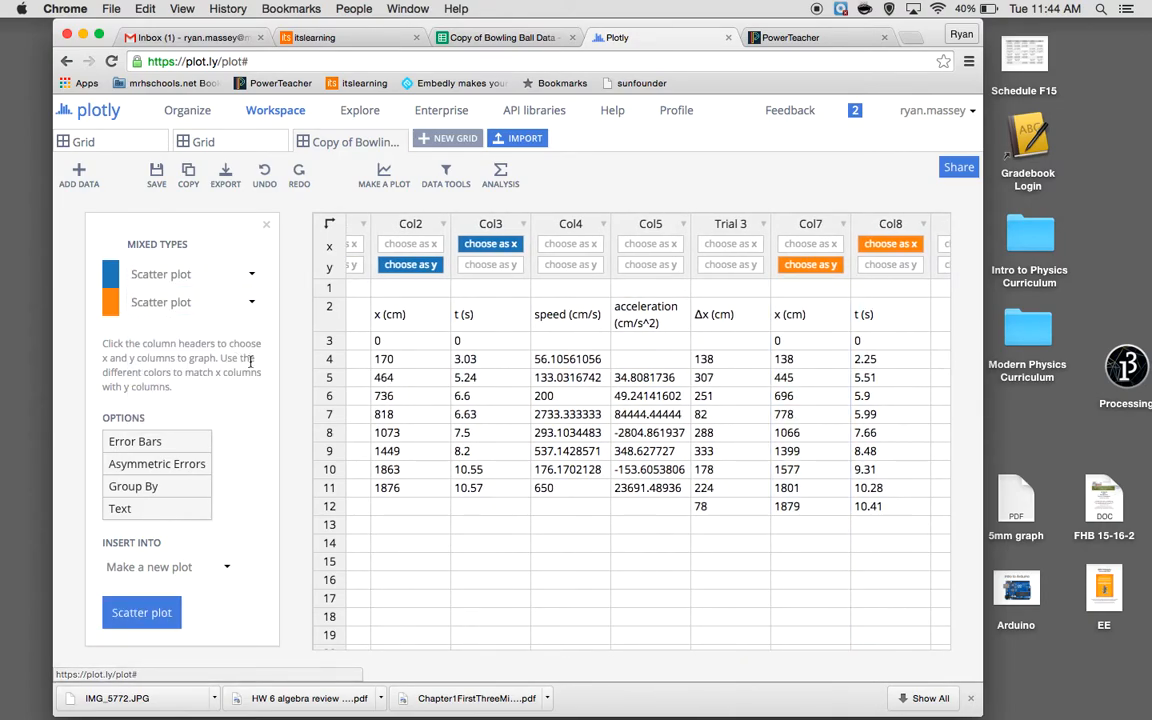
click(143, 613)
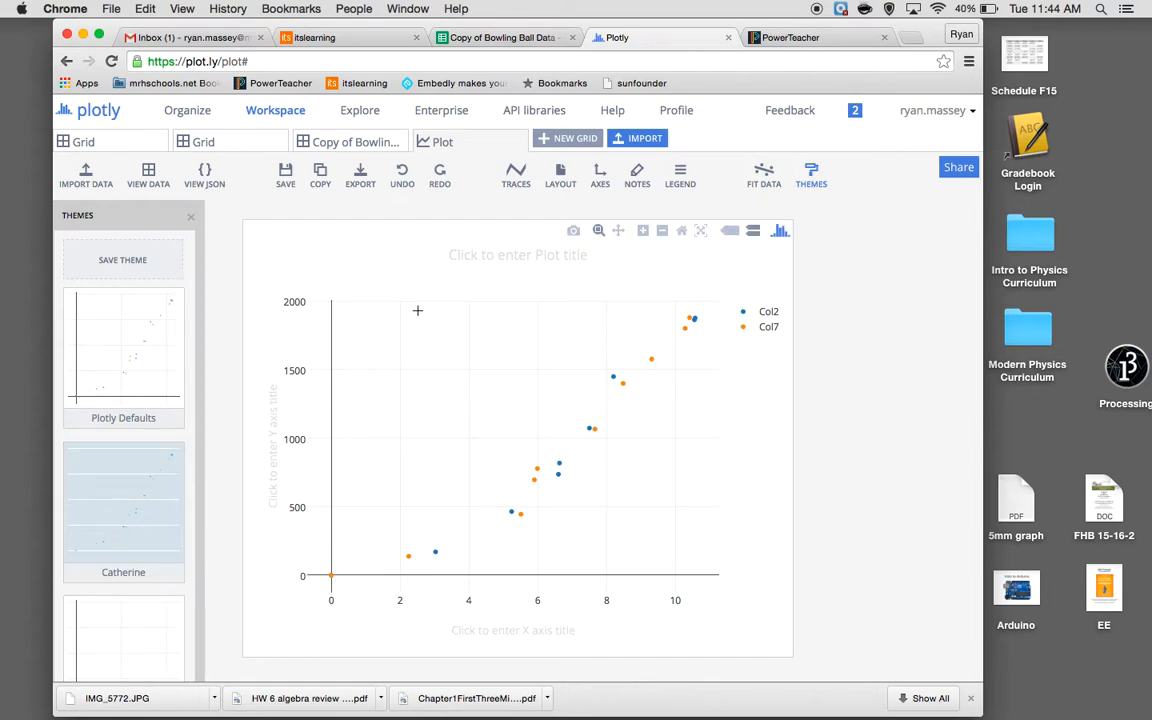
Title the plot "Bowling Ball Lab"
click(489, 258)
text(Bowling ball)
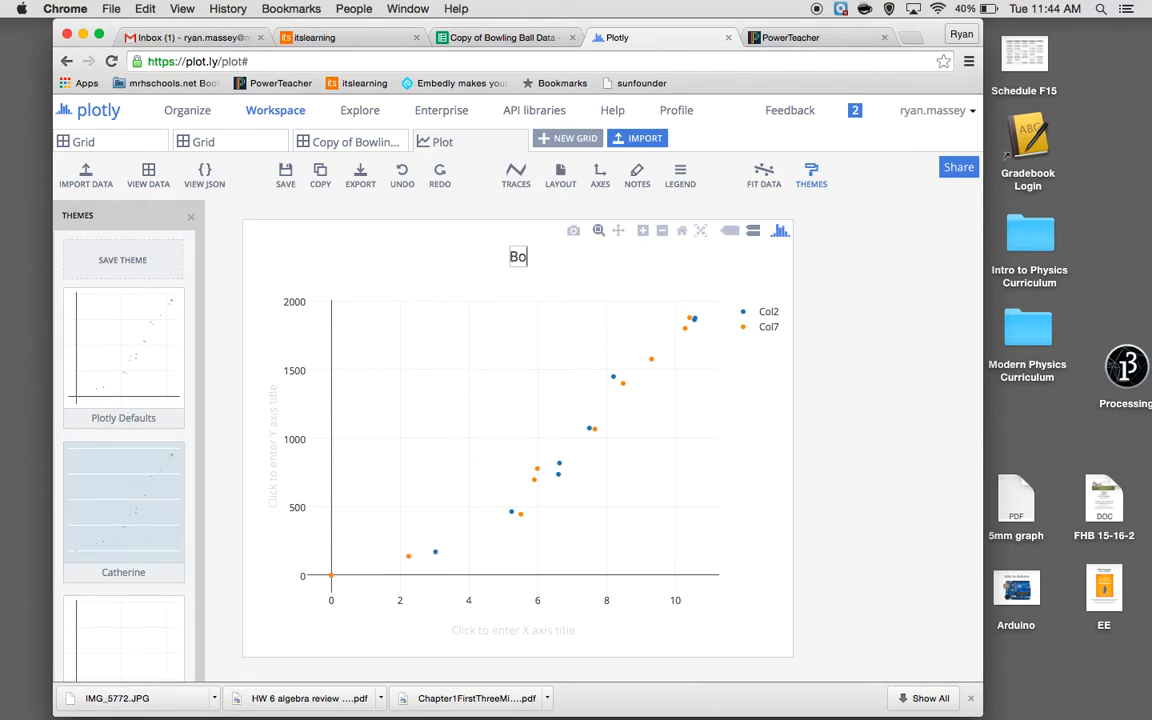
key(BackSpace)
key(BackSpace)
key(BackSpace)
key(BackSpace)
key(BackSpace)
key(BackSpace)
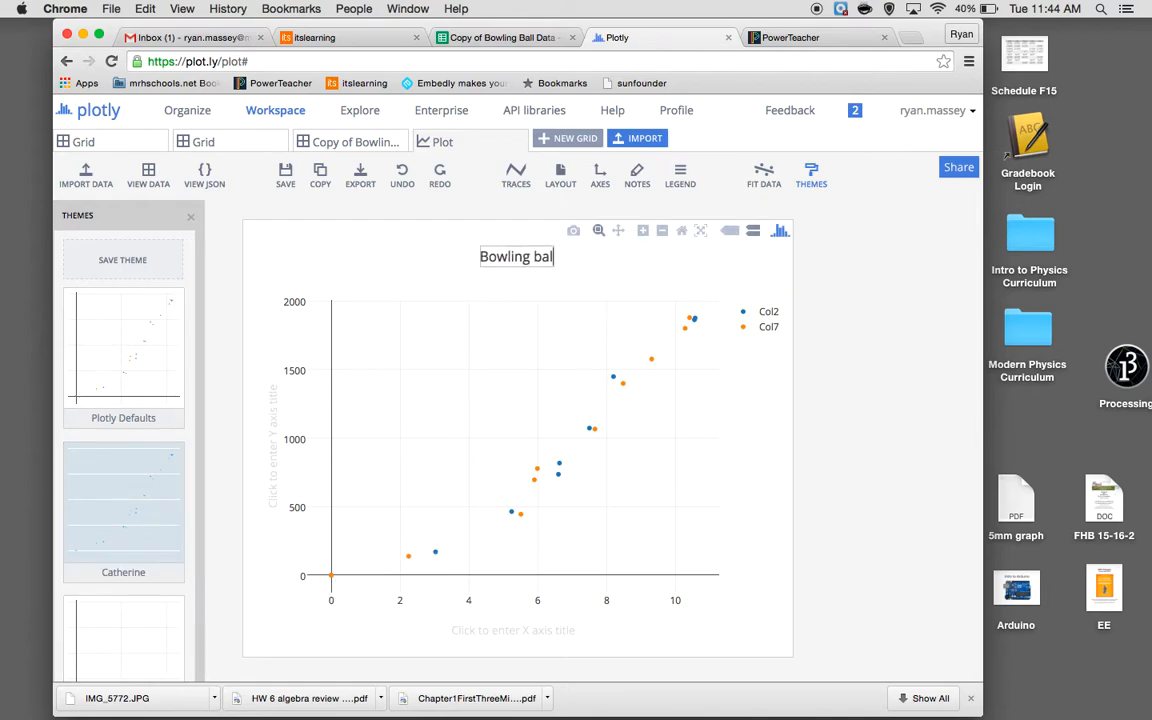
text(Ball Lab)
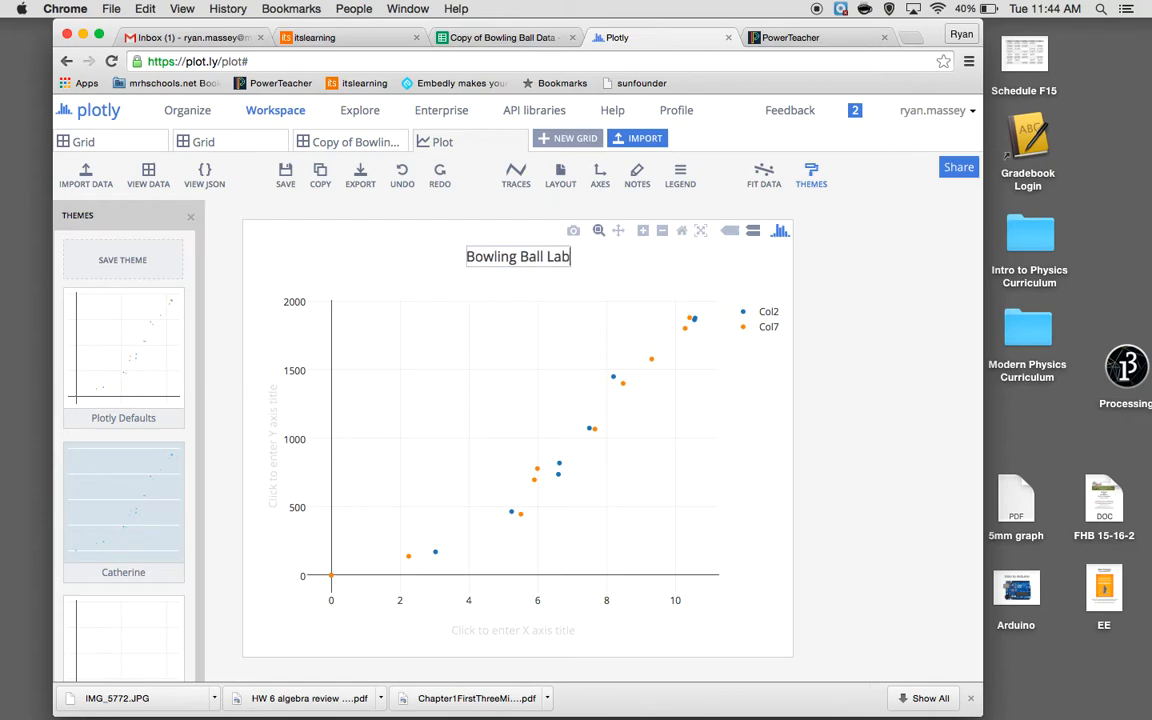
Label the y axis "Position (cm)" and the x axis "Time (s)"
click(268, 437)
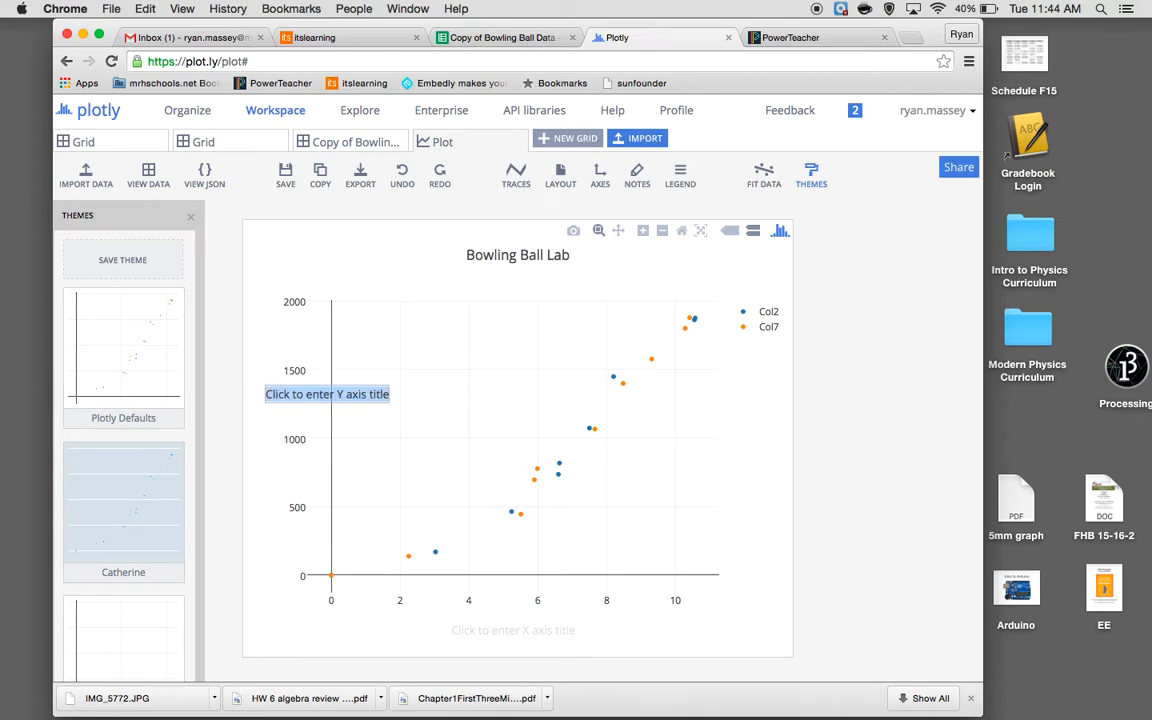
text(Position (cm))
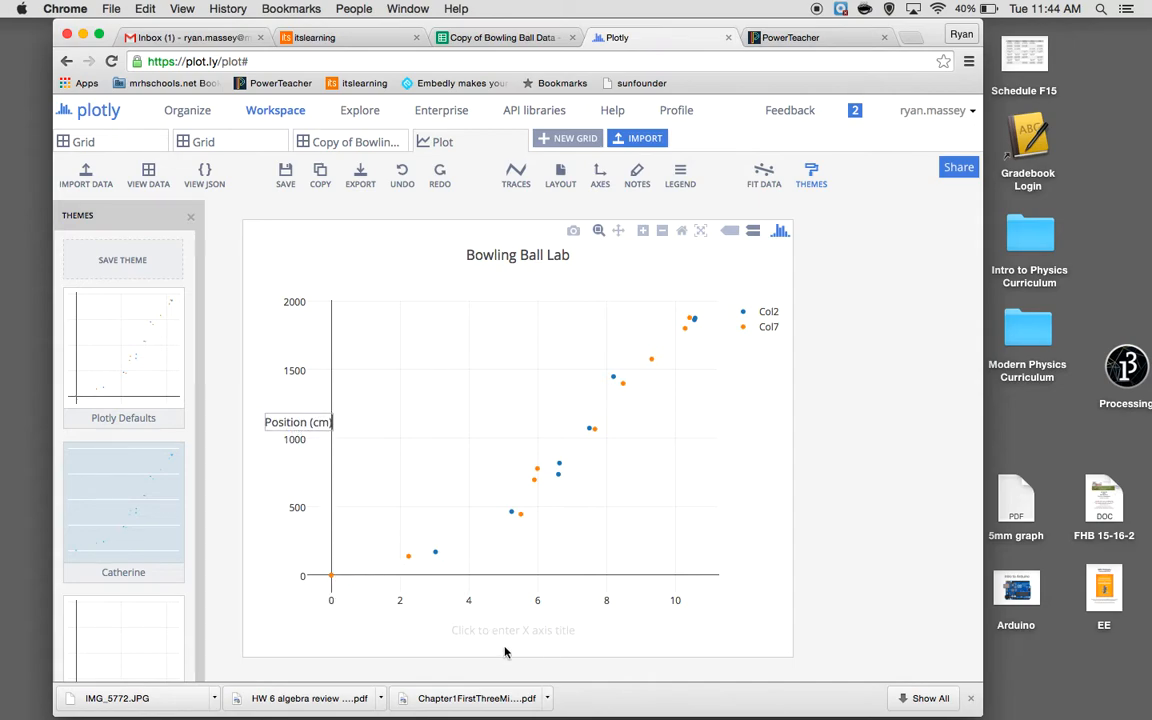
click(512, 631)
text(Time ()
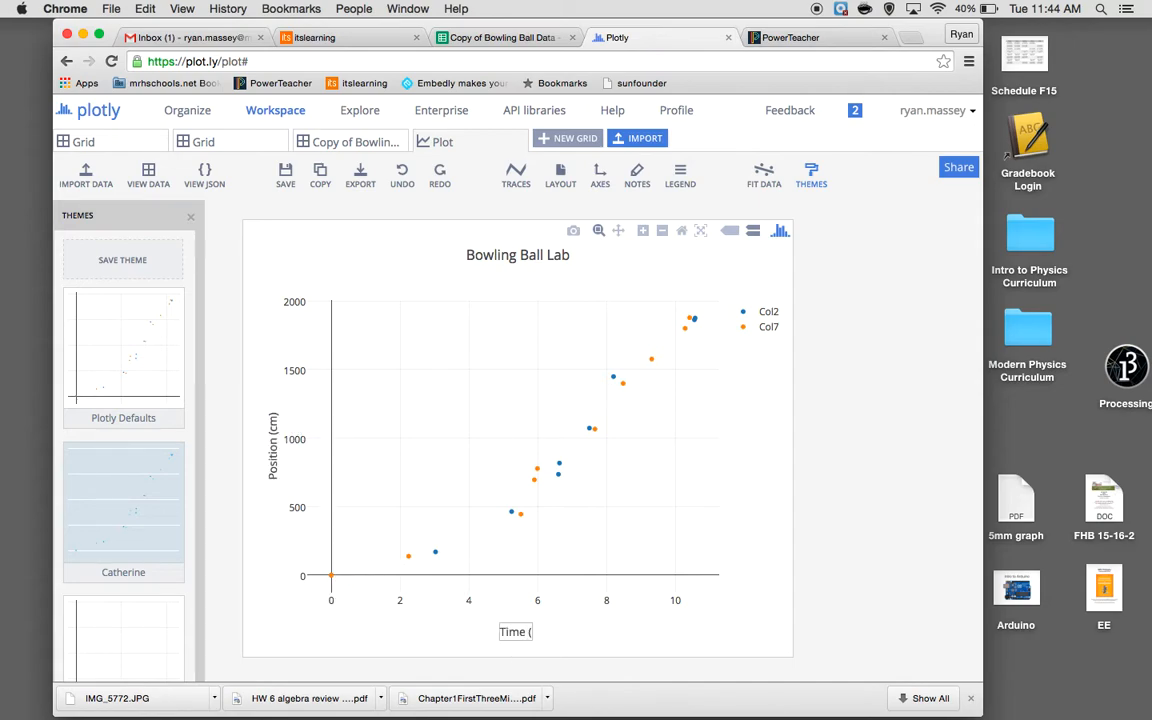
text(s))
click(733, 563)
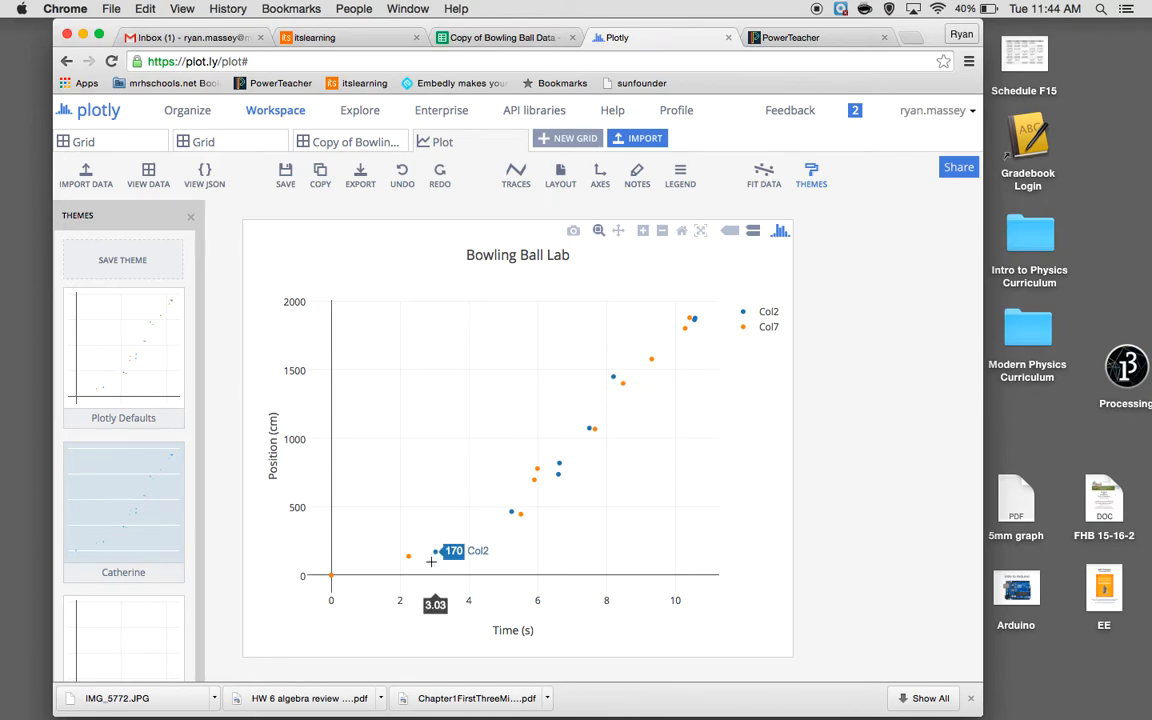
Fit a 2nd order polynomial to the Col2 trace and accept the fit
click(764, 178)
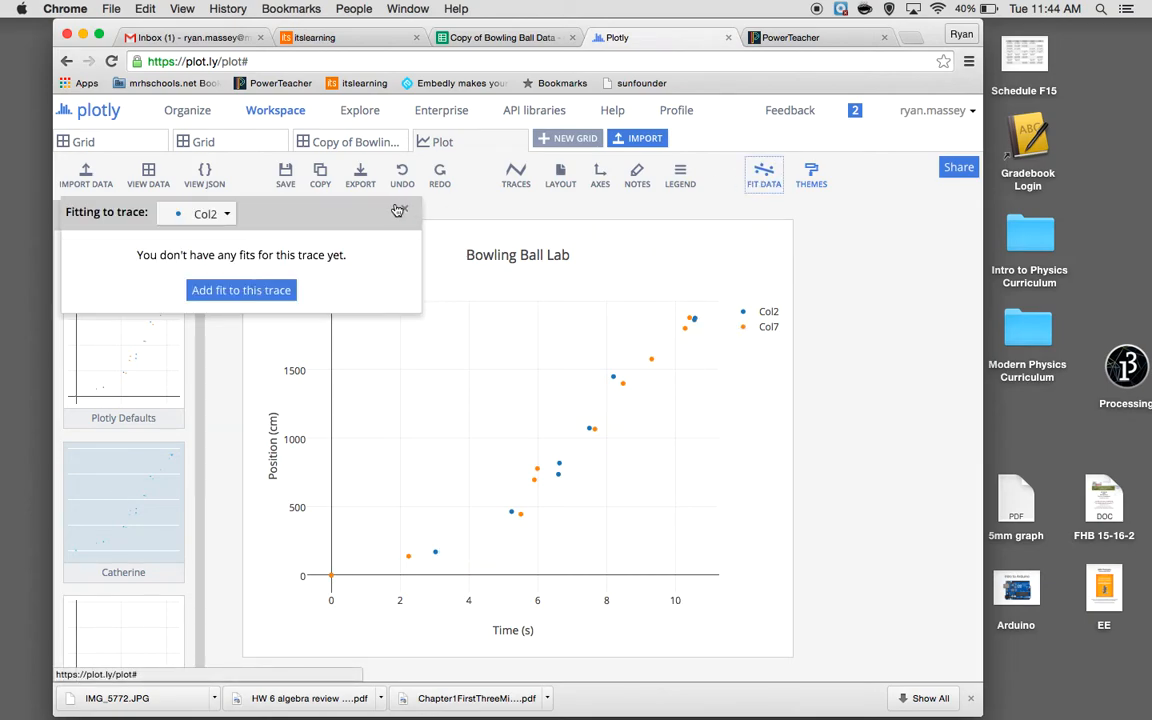
click(229, 291)
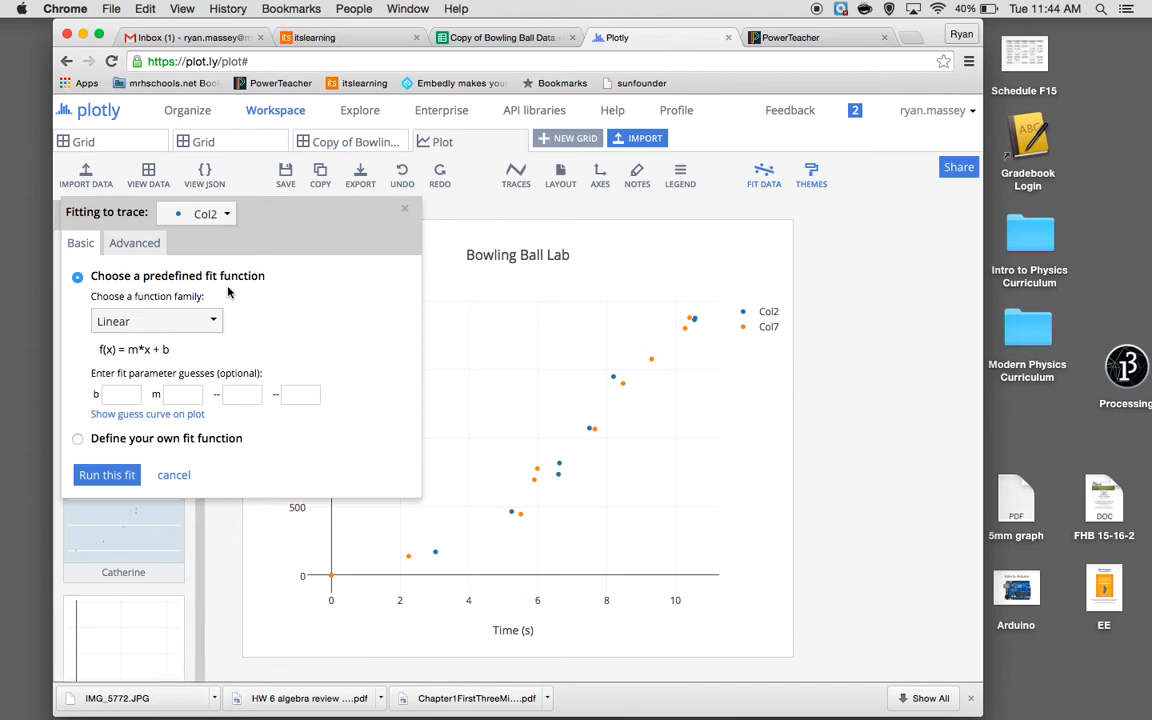
click(162, 322)
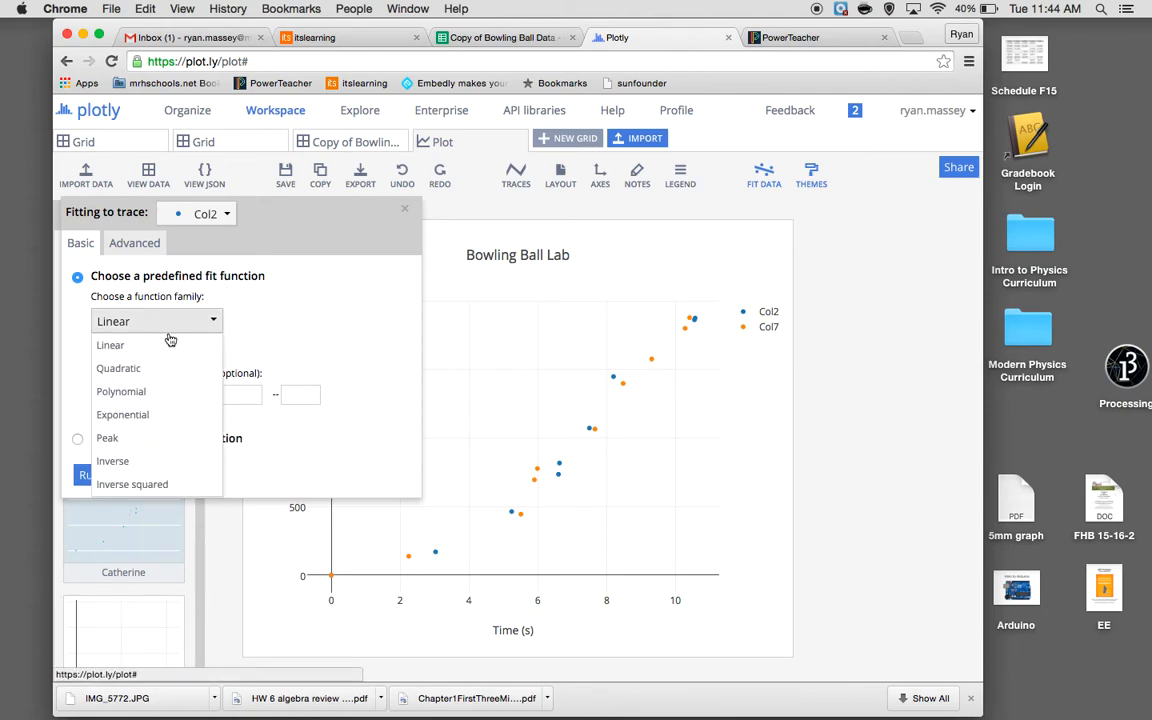
click(151, 396)
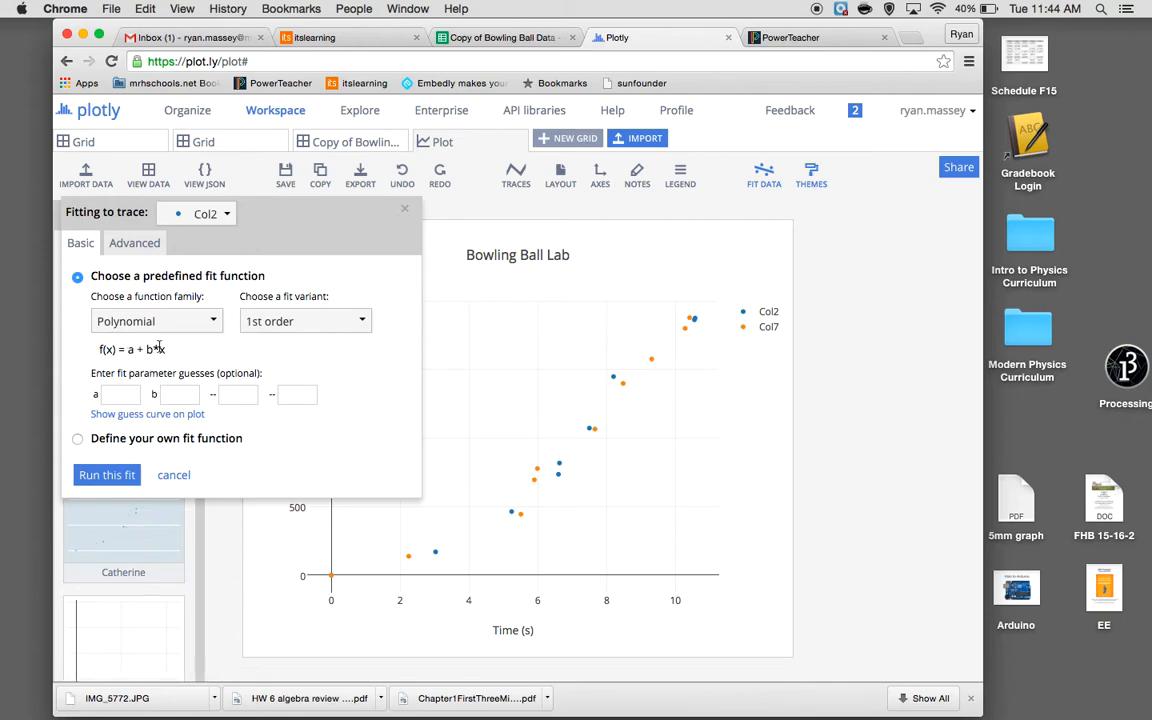
click(290, 321)
click(289, 366)
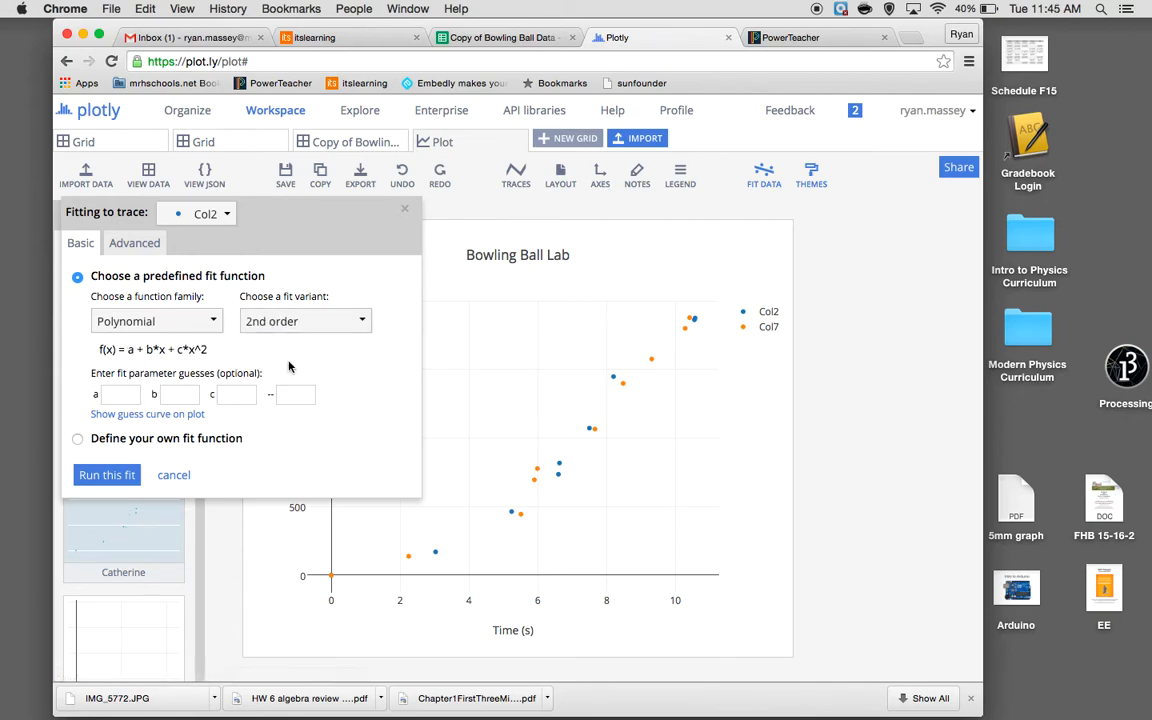
click(107, 476)
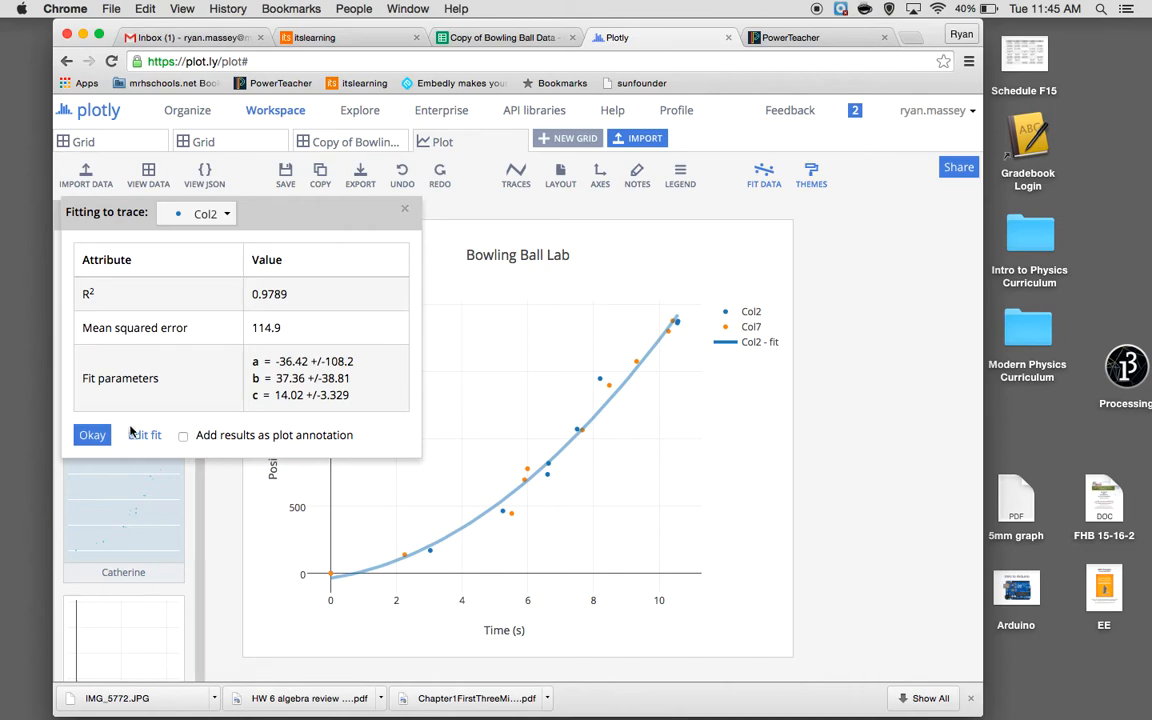
click(92, 435)
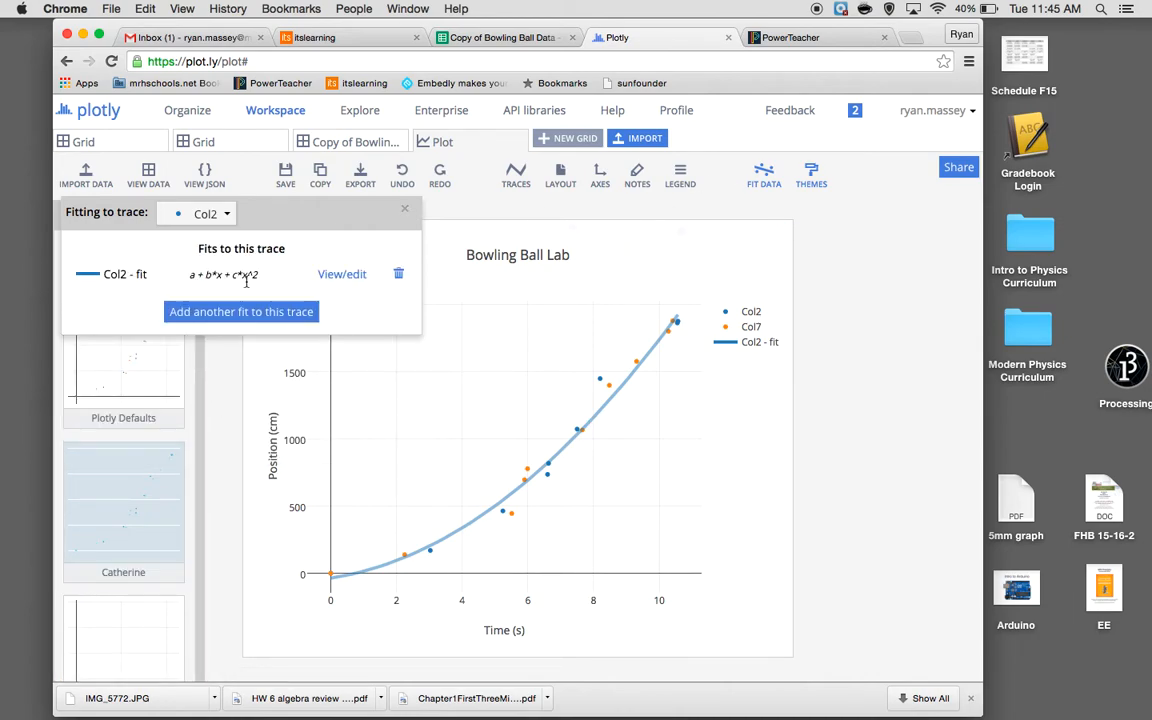
Fit a predefined Quadratic function to the Col7 trace and close the fitting dialog
click(228, 215)
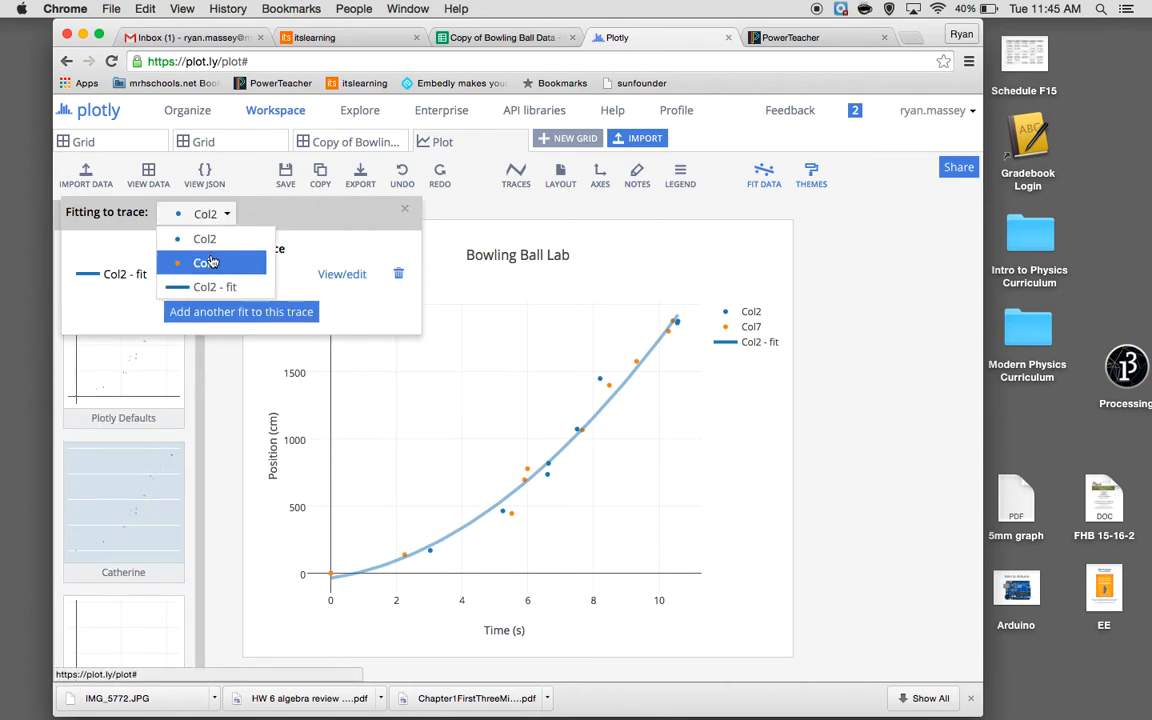
click(210, 262)
click(231, 288)
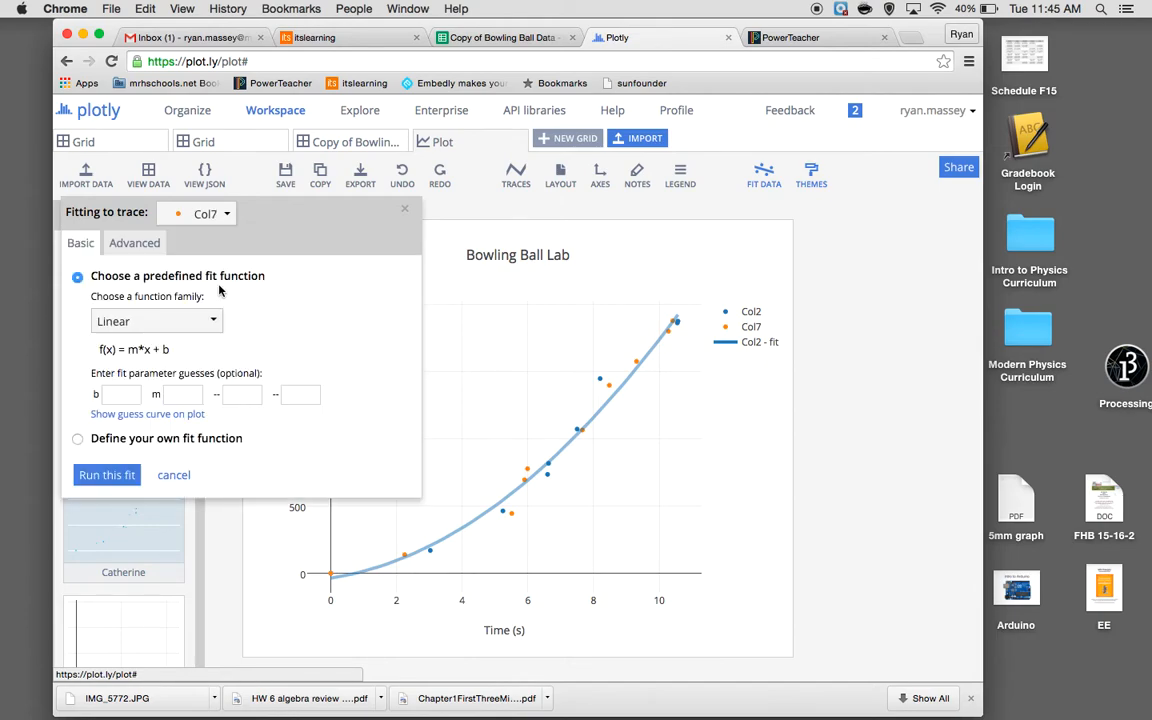
click(181, 322)
click(168, 366)
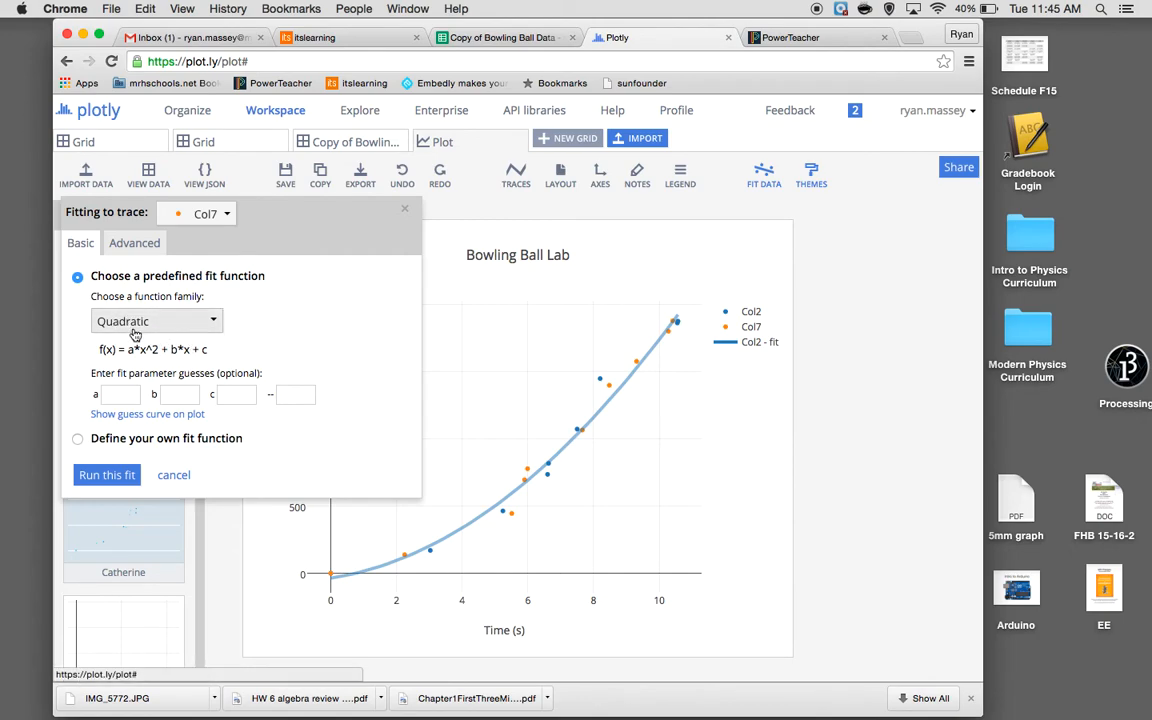
click(104, 477)
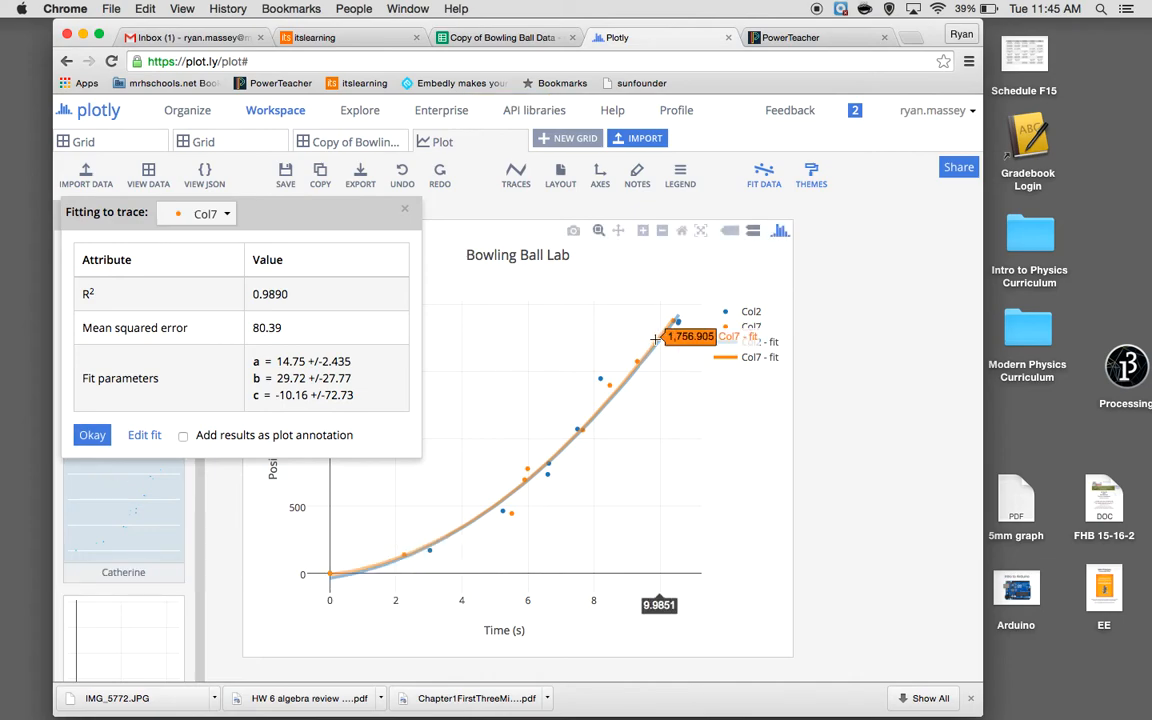
click(403, 210)
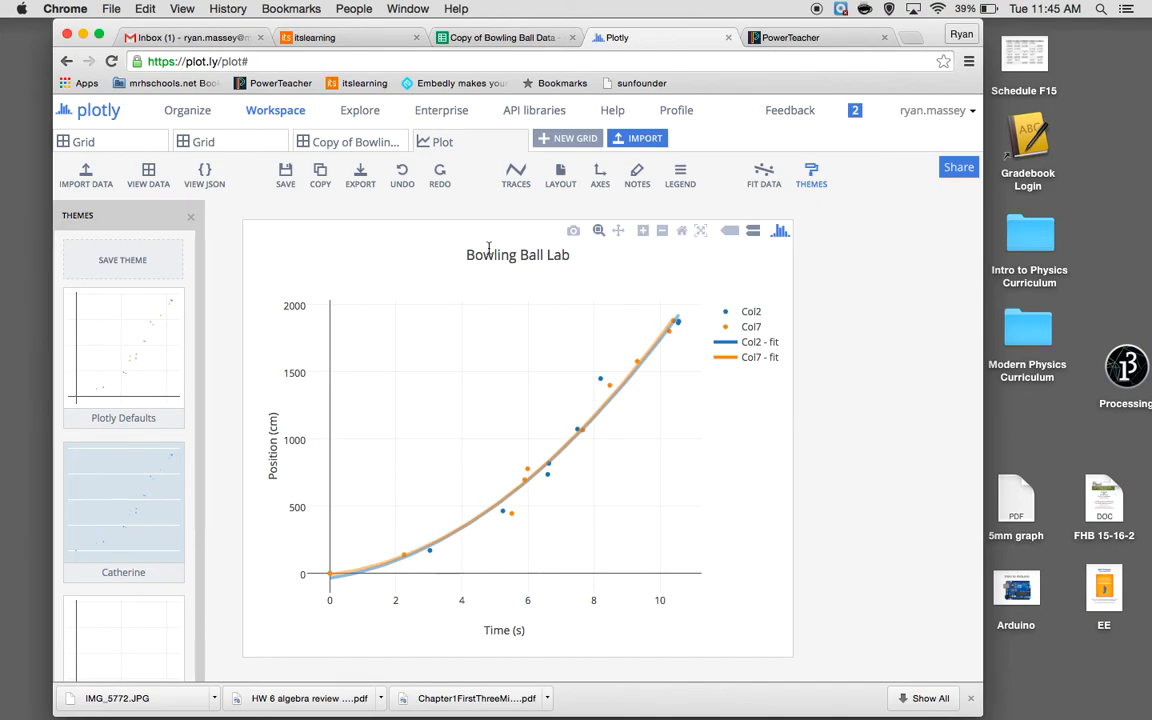
Export the plot as a PNG at its displayed size with 3 times extra resolution, and open the downloaded image
click(362, 176)
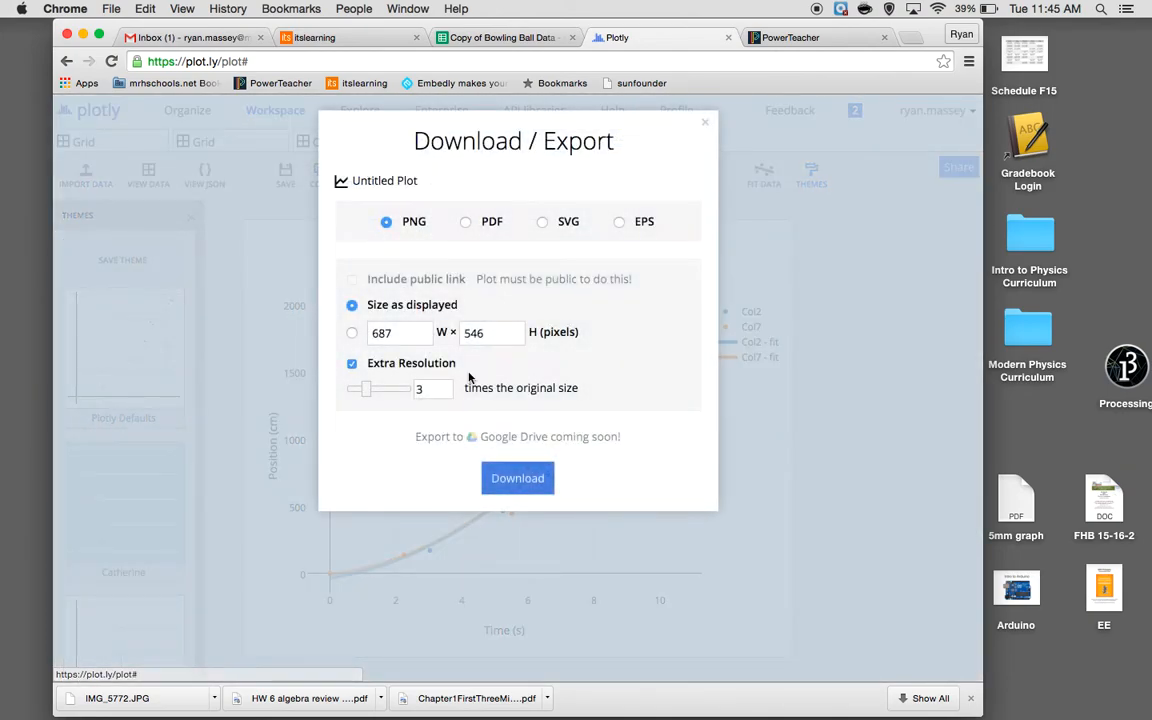
click(530, 488)
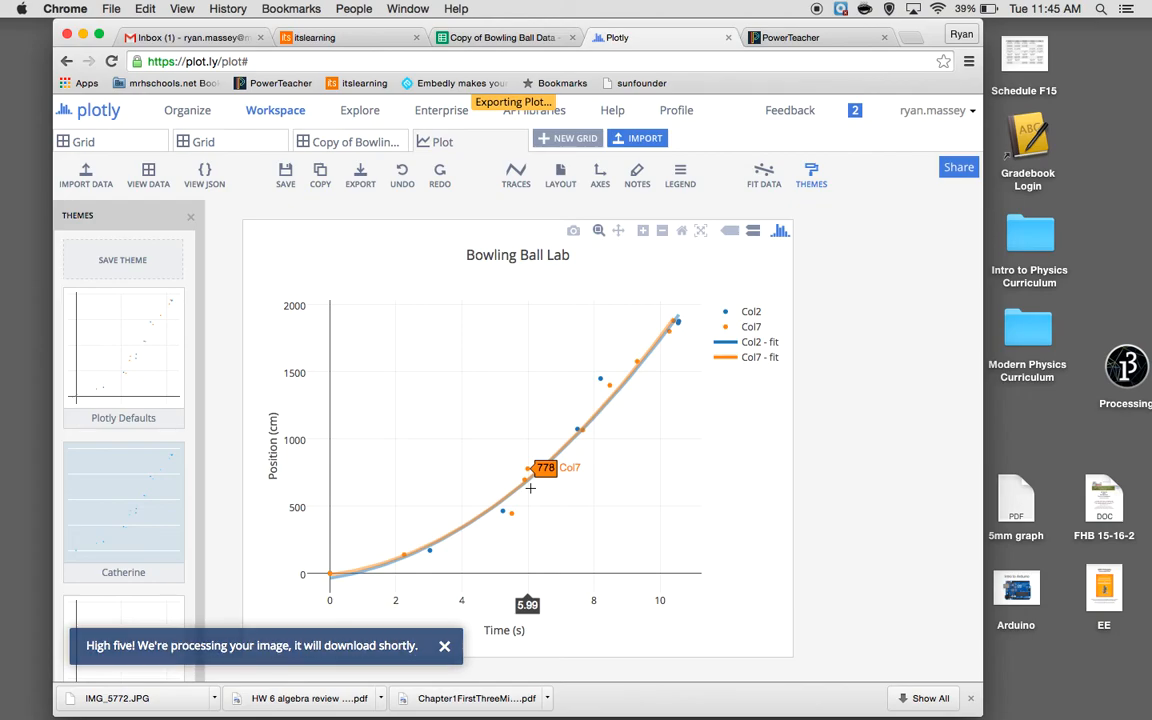
click(183, 697)
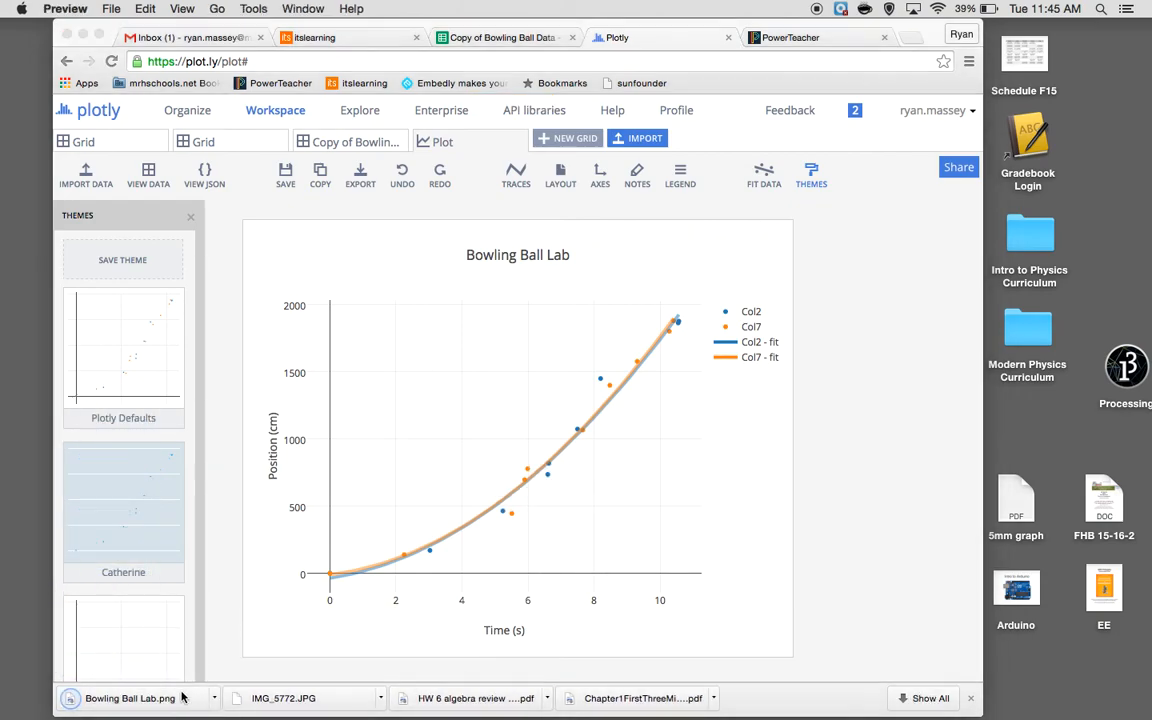